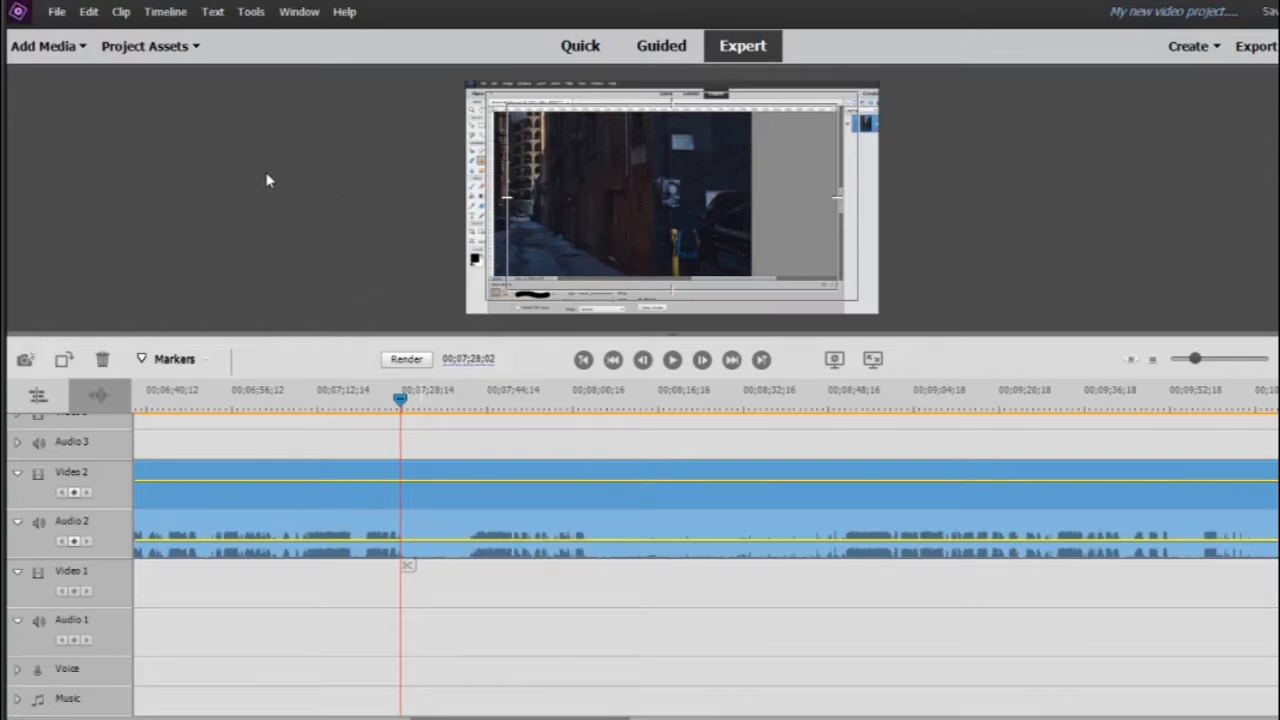
Step: Split the Video 2 clip at 00;07;28;02 and again at 00;07;40;27 to isolate the first quiet section
click(172, 13)
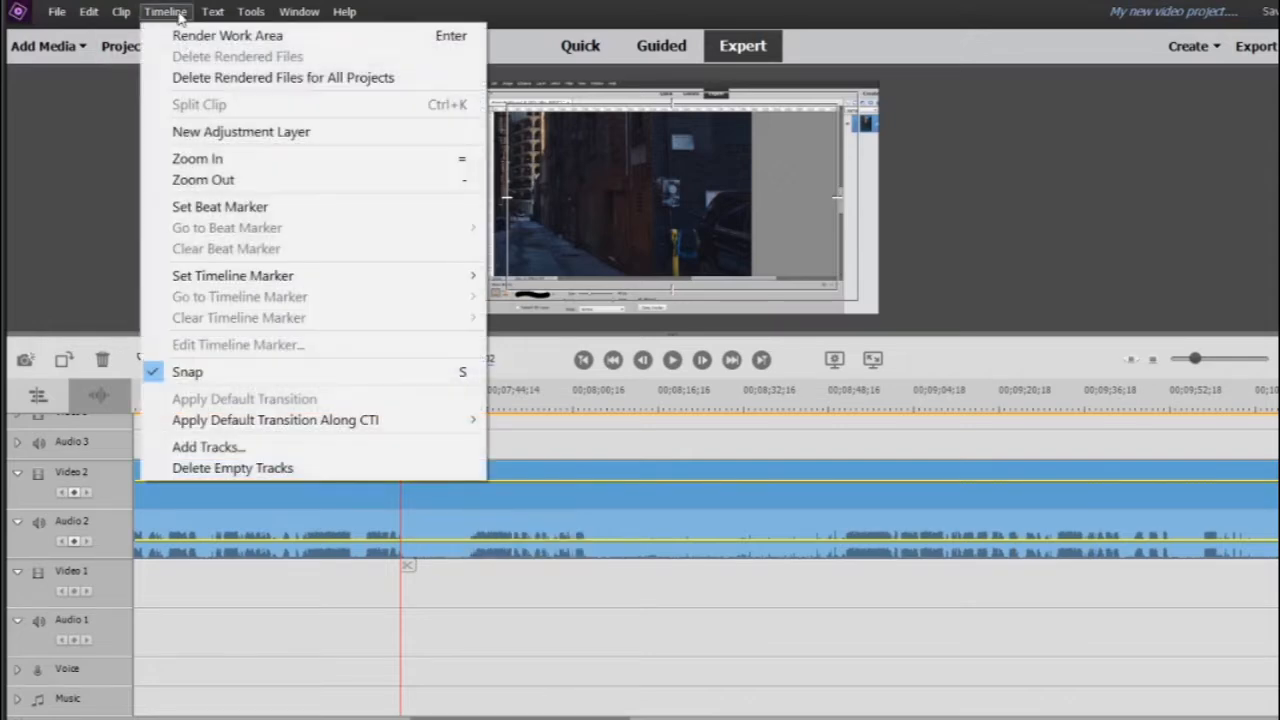
click(98, 111)
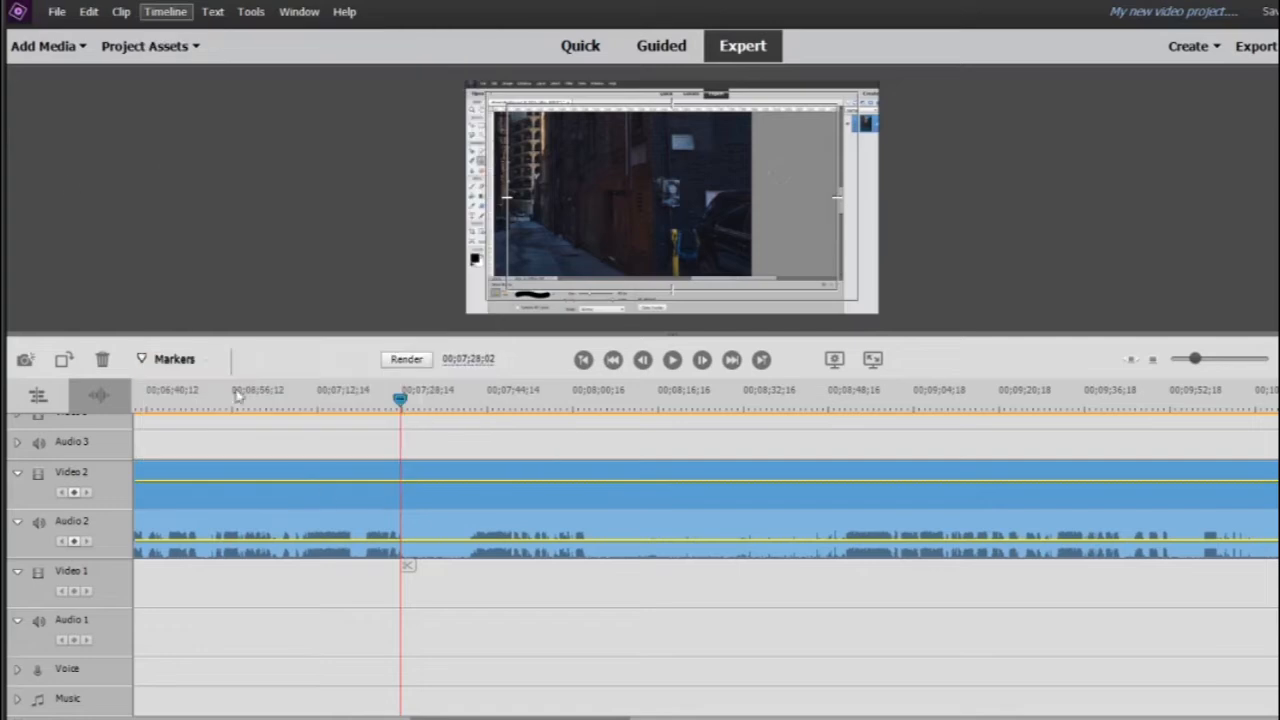
click(156, 13)
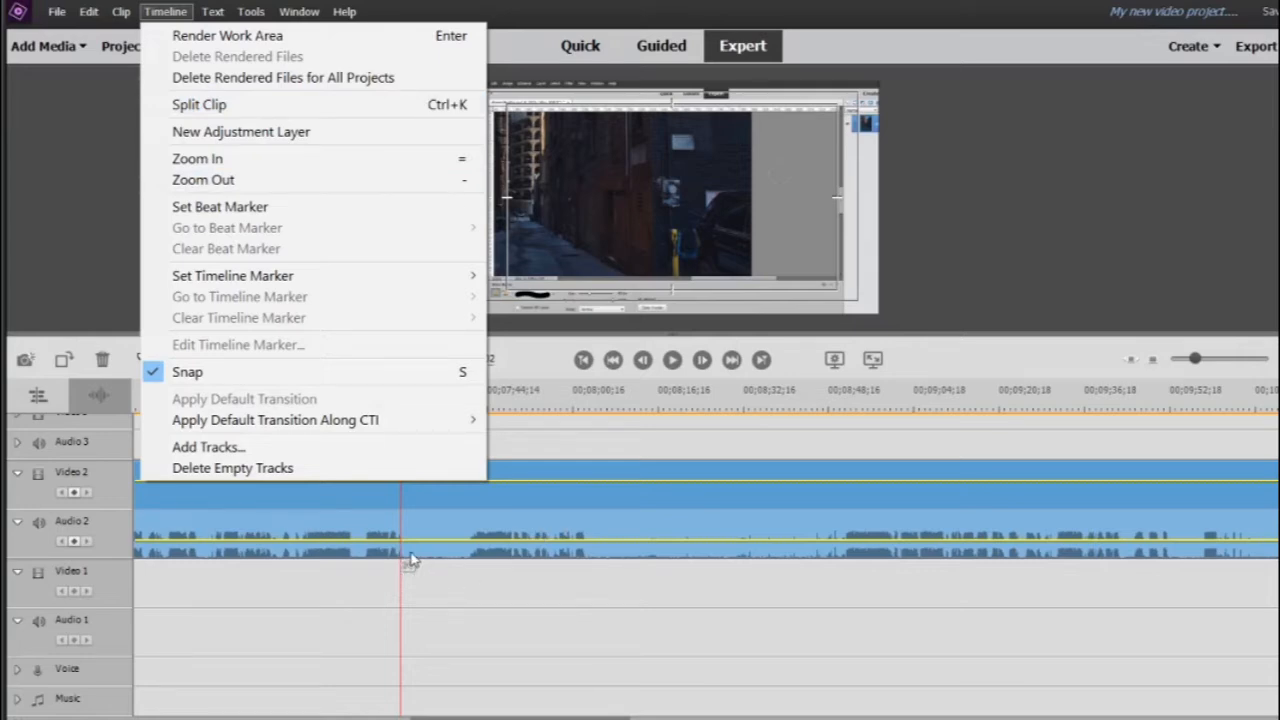
click(308, 107)
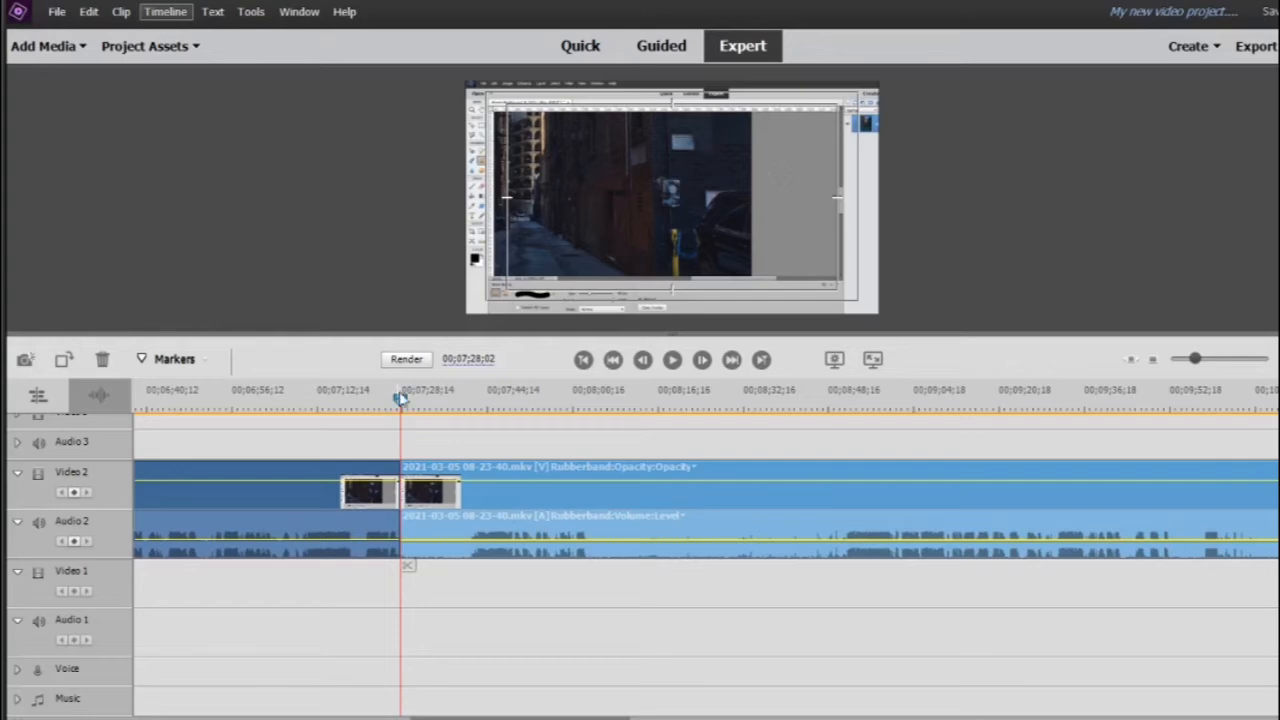
drag(401, 397, 471, 403)
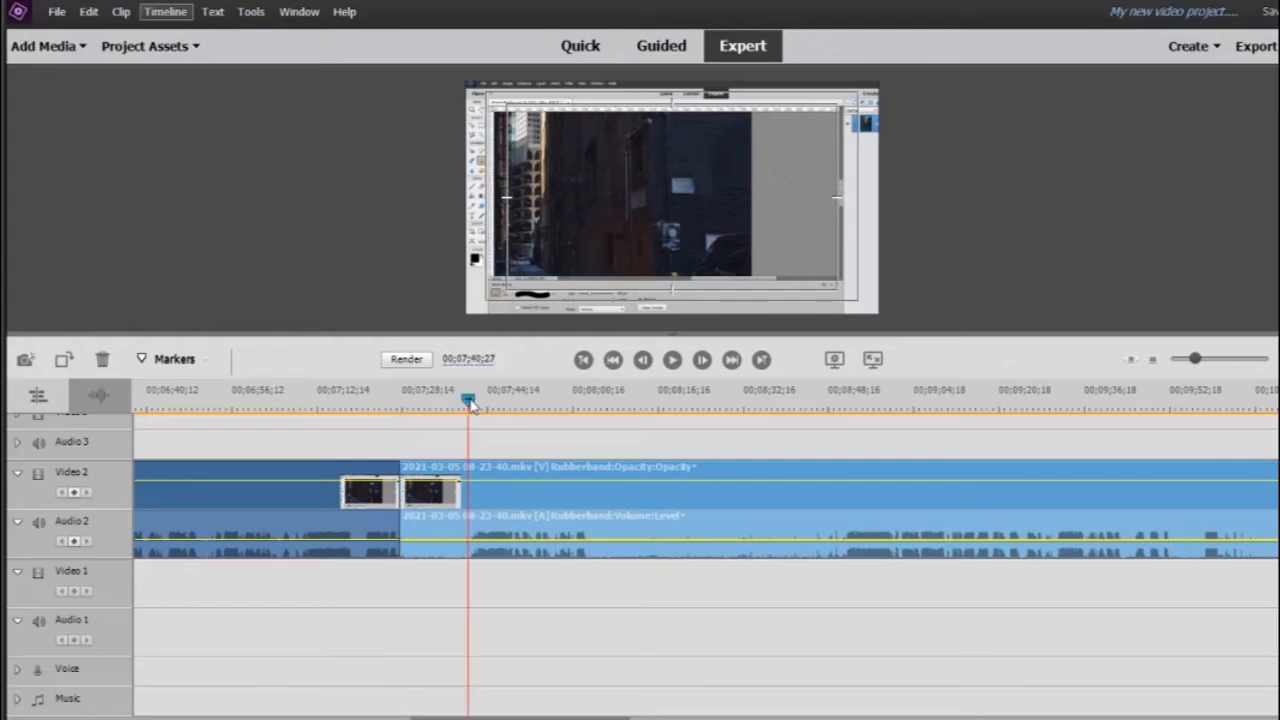
click(165, 11)
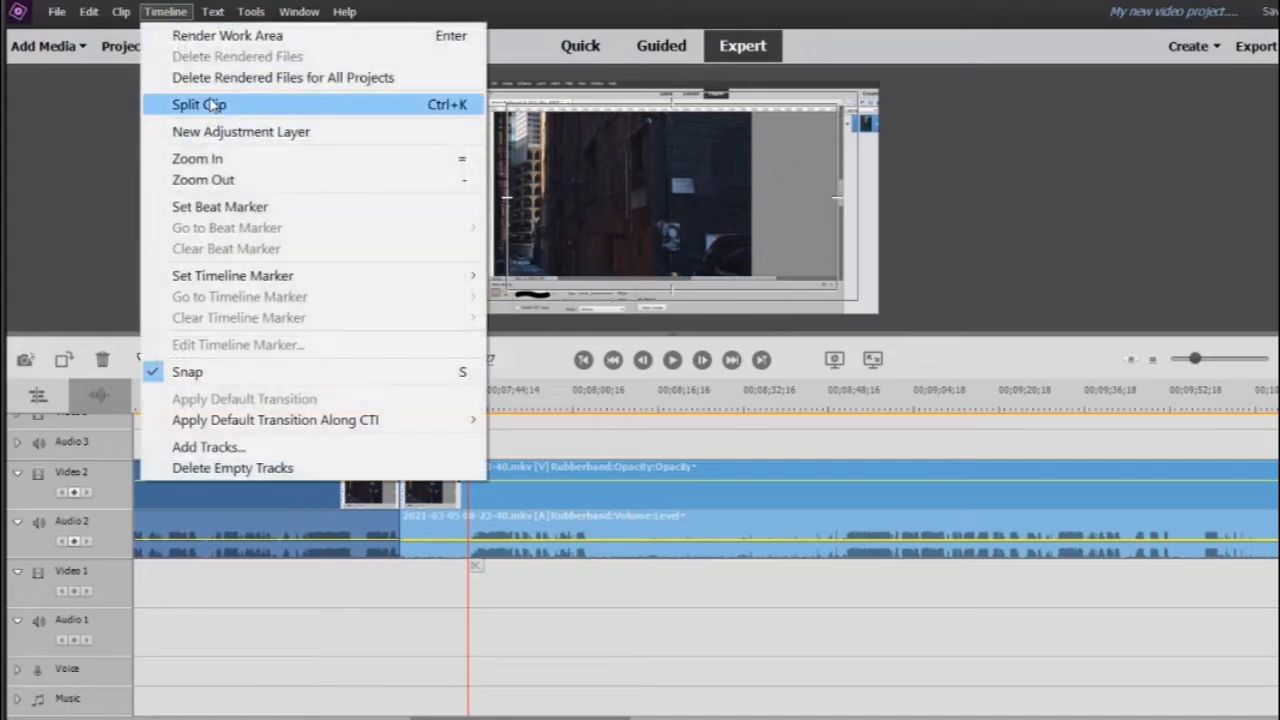
click(212, 102)
Step: Split the Video 2 clip at 00;08;03;07 and at 00;08;47;12 to isolate the second quiet section
drag(468, 400, 589, 433)
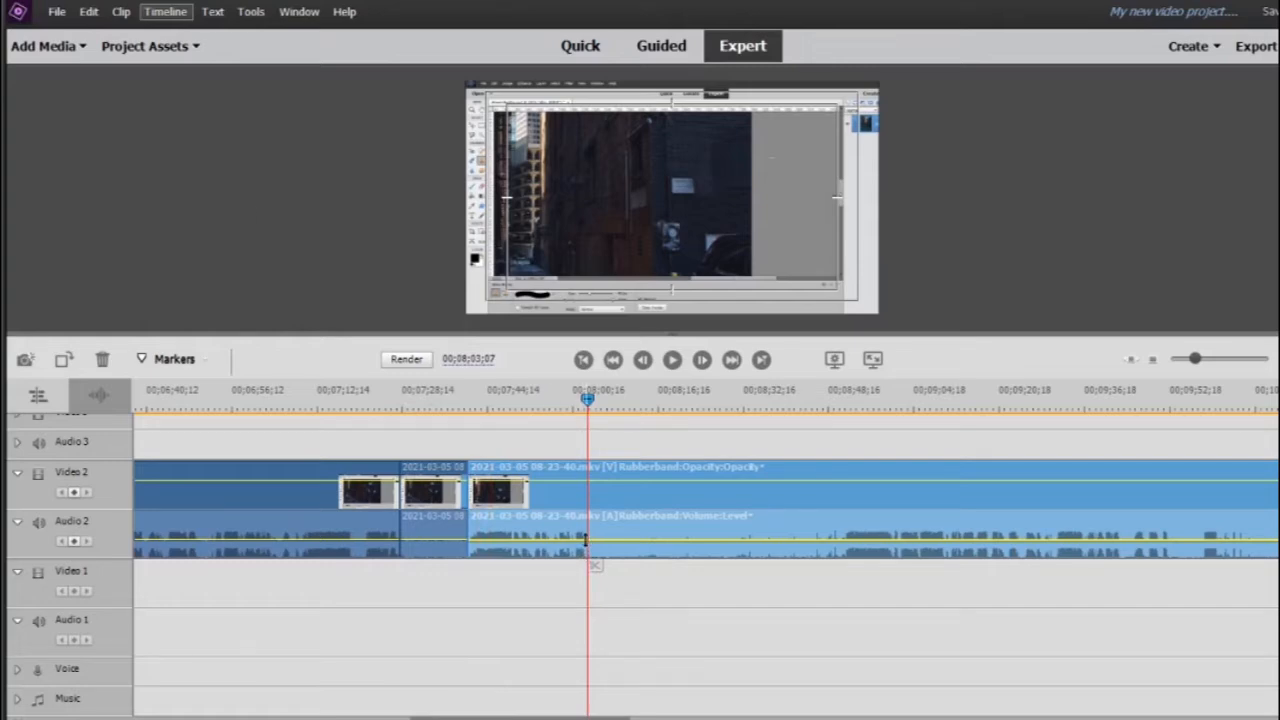
click(165, 11)
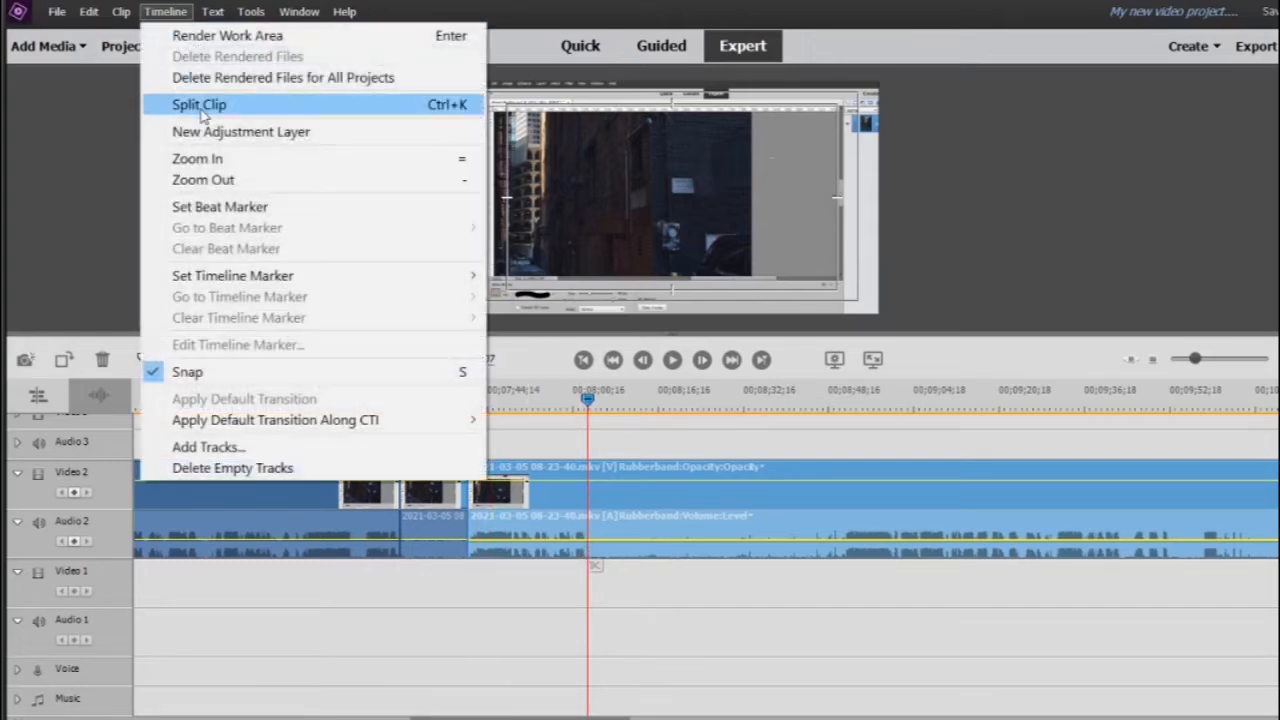
click(200, 105)
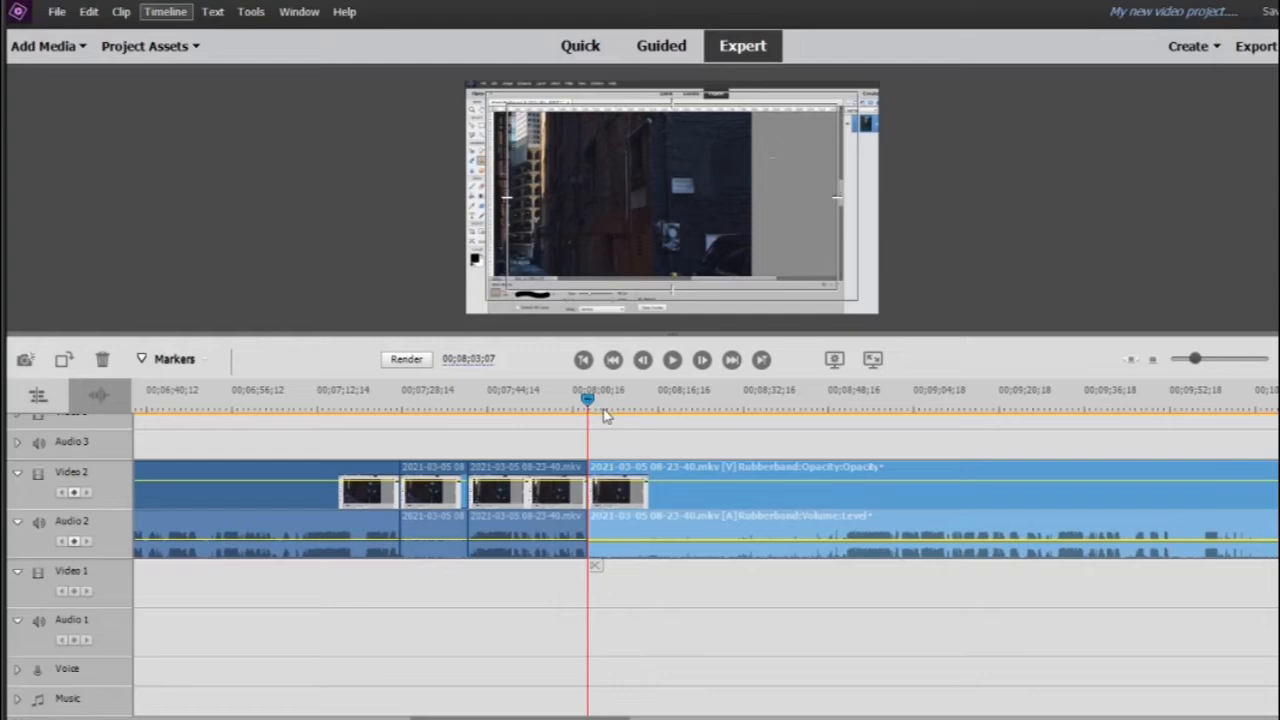
drag(605, 416, 825, 457)
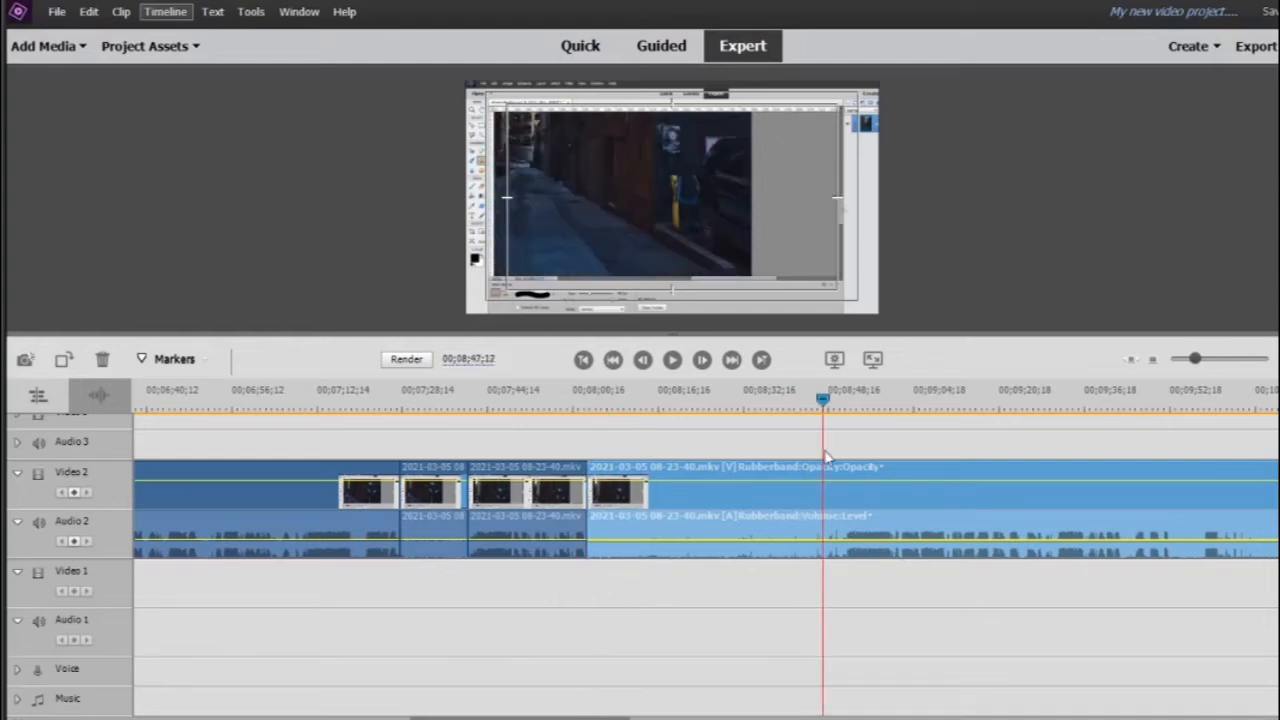
click(166, 12)
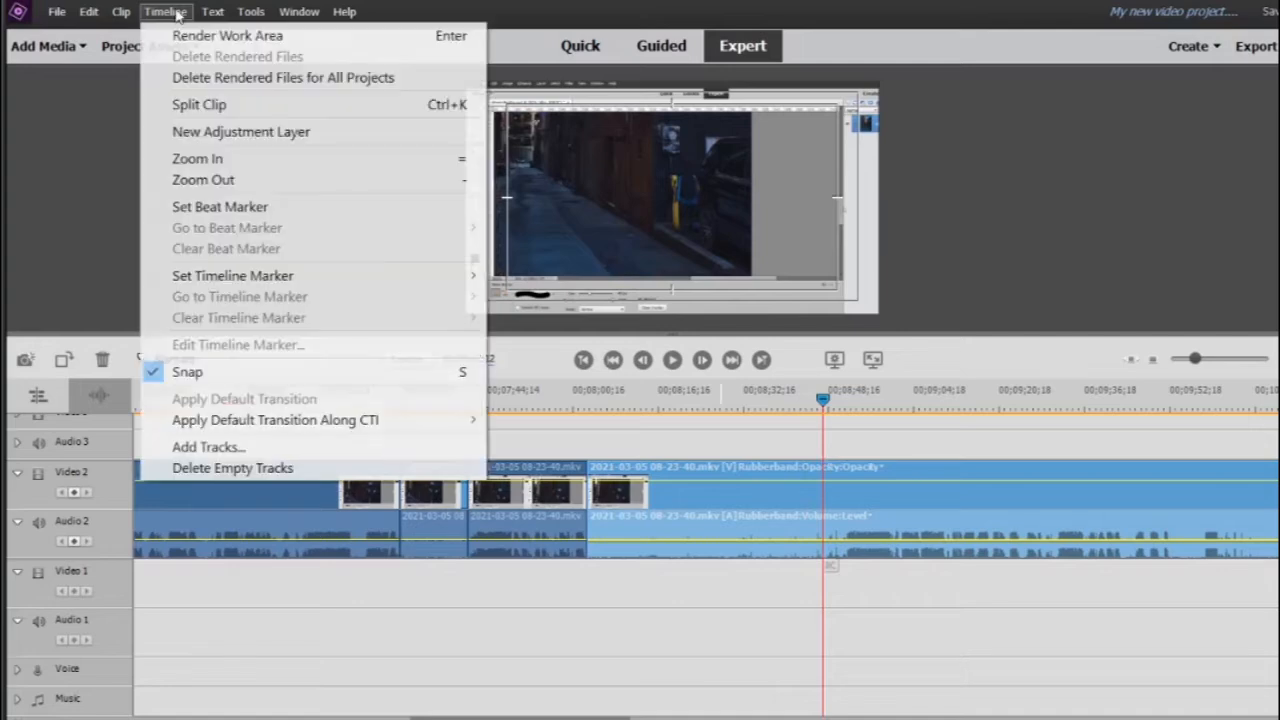
click(195, 105)
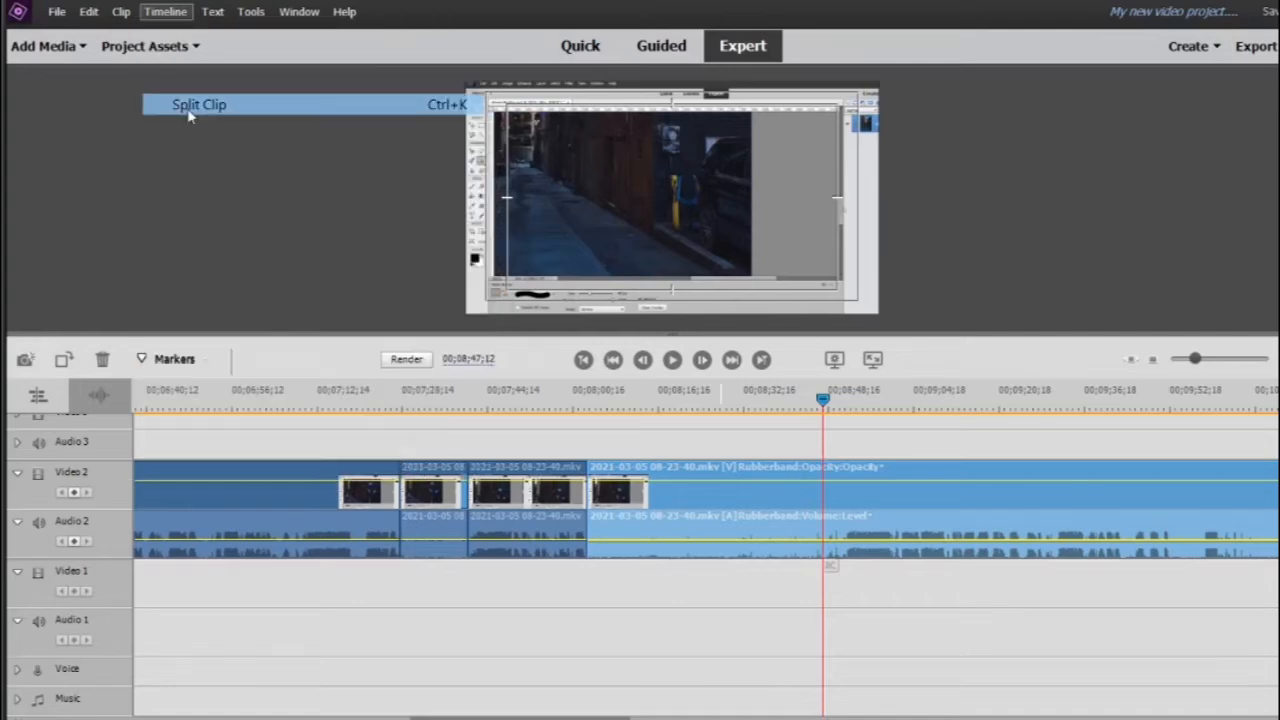
Step: Return the playhead to the first quiet segment at 00;07;28;14 and save the project
click(622, 404)
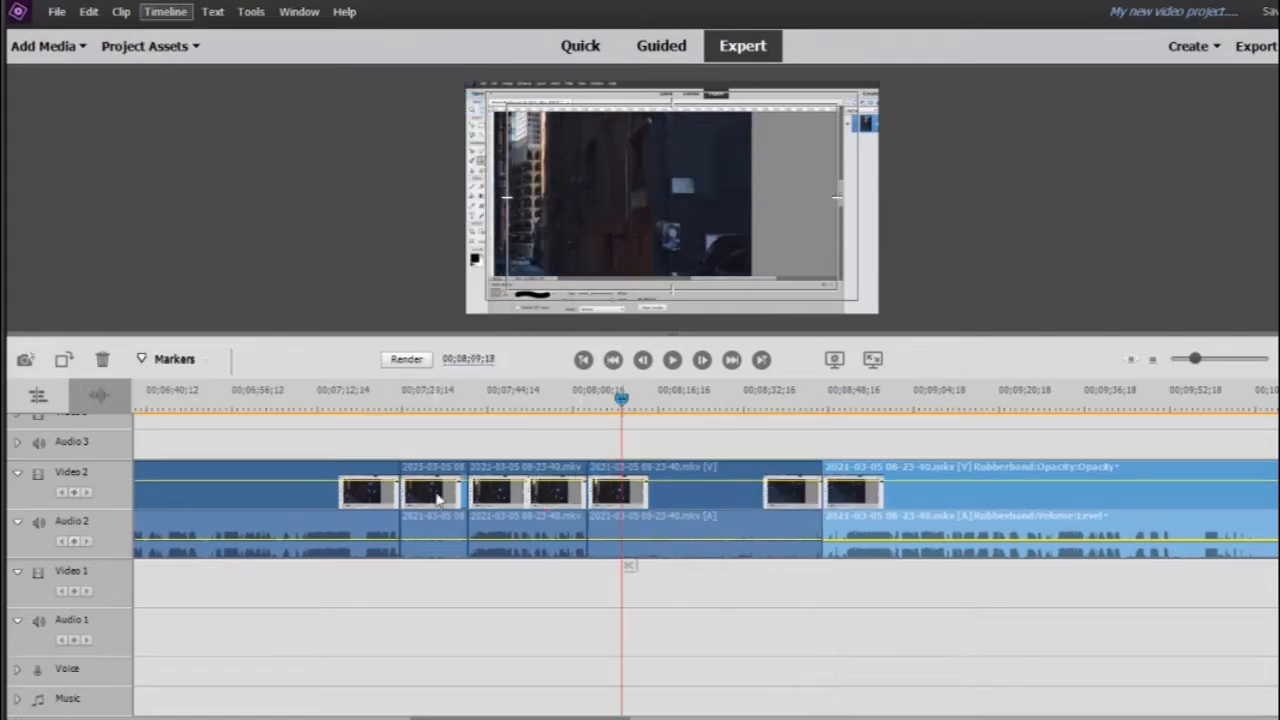
click(430, 404)
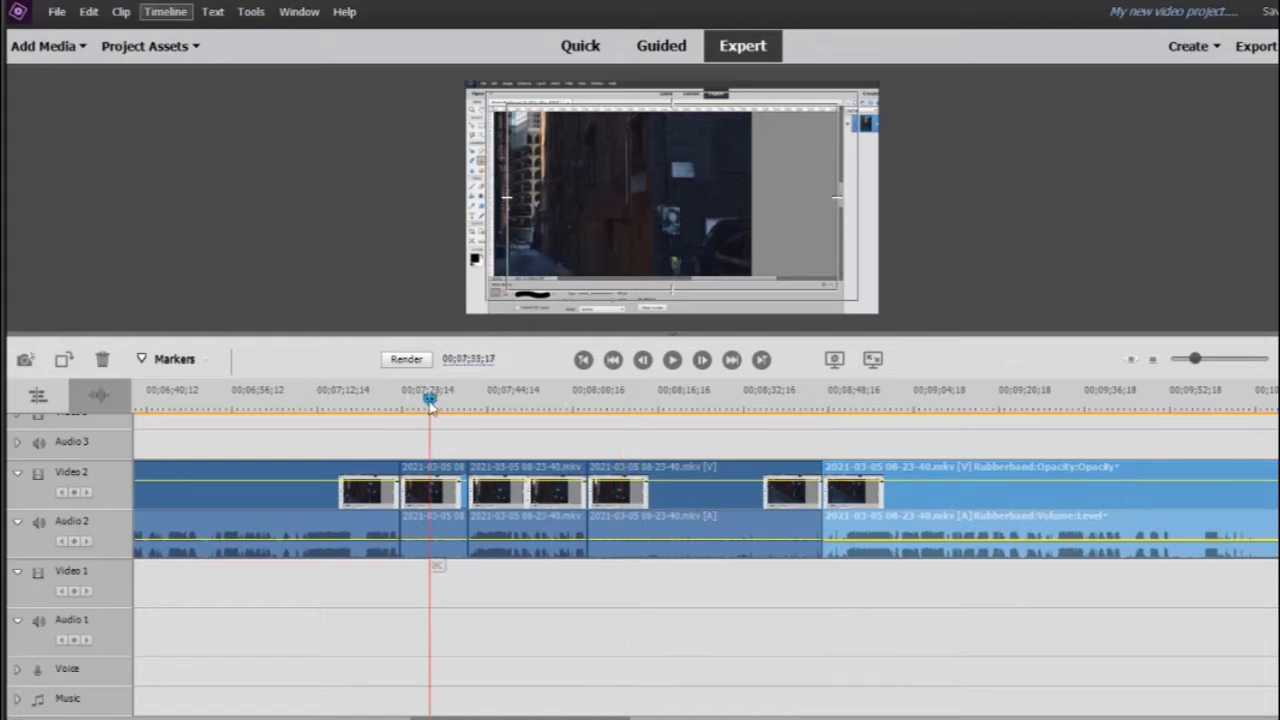
drag(430, 401, 404, 406)
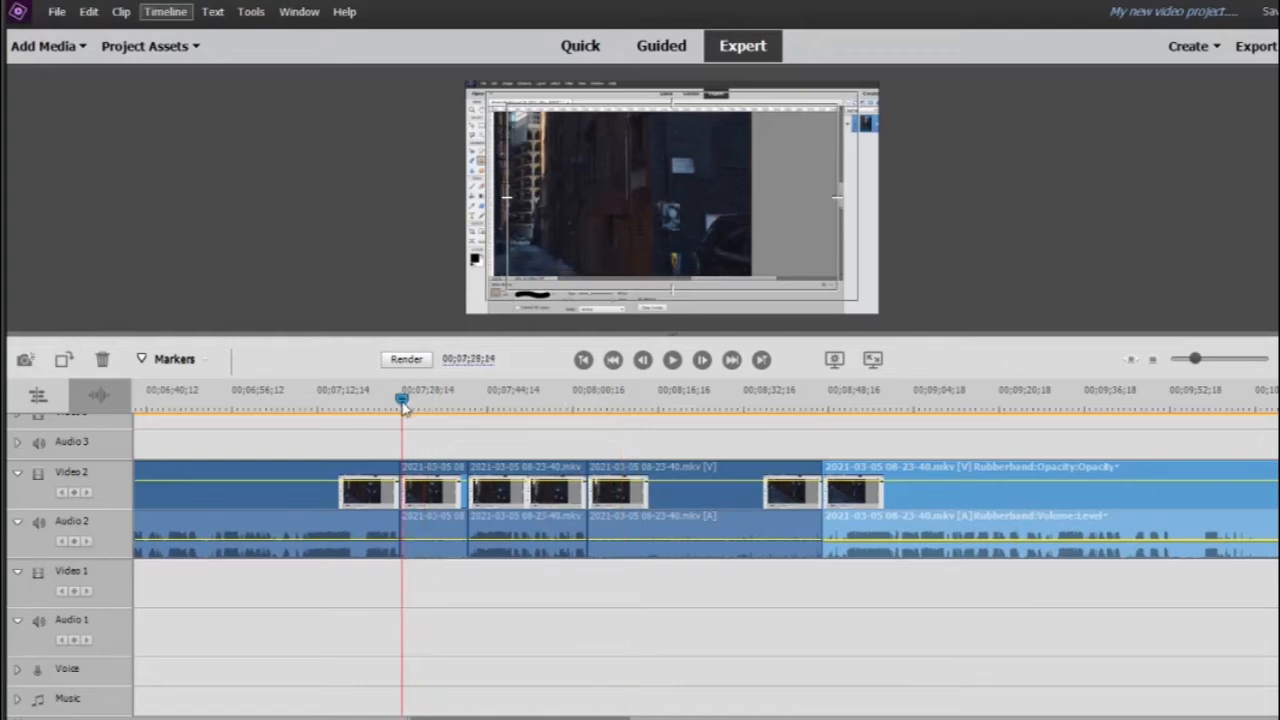
key(ctrl+s)
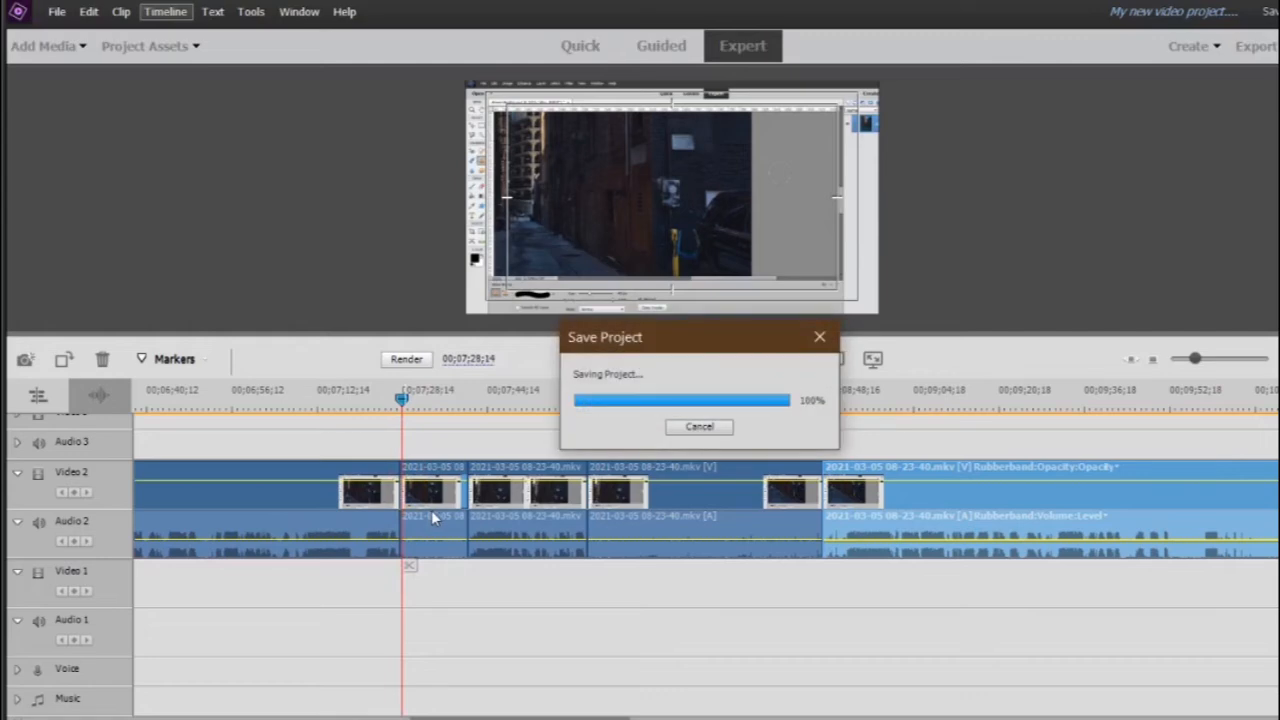
Step: Lower the Audio 2 volume line to its minimum on both isolated quiet segments, the short first one and the longer second one
click(431, 512)
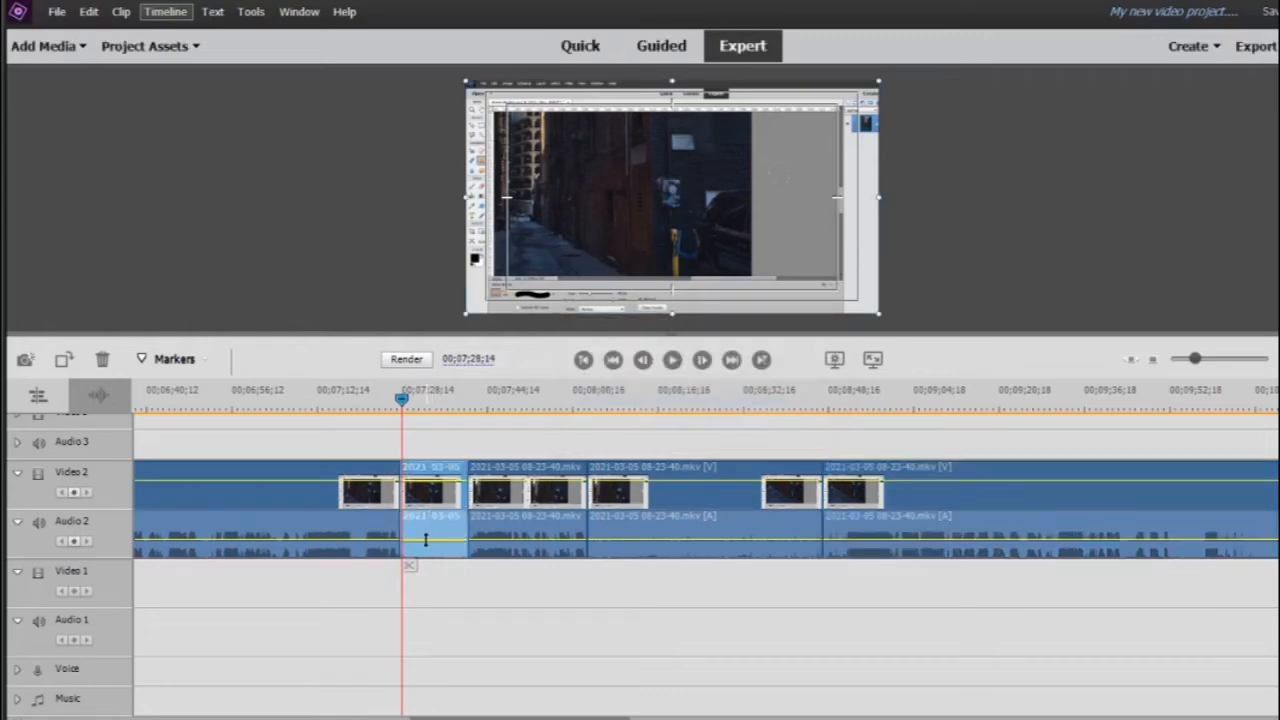
drag(425, 540, 425, 622)
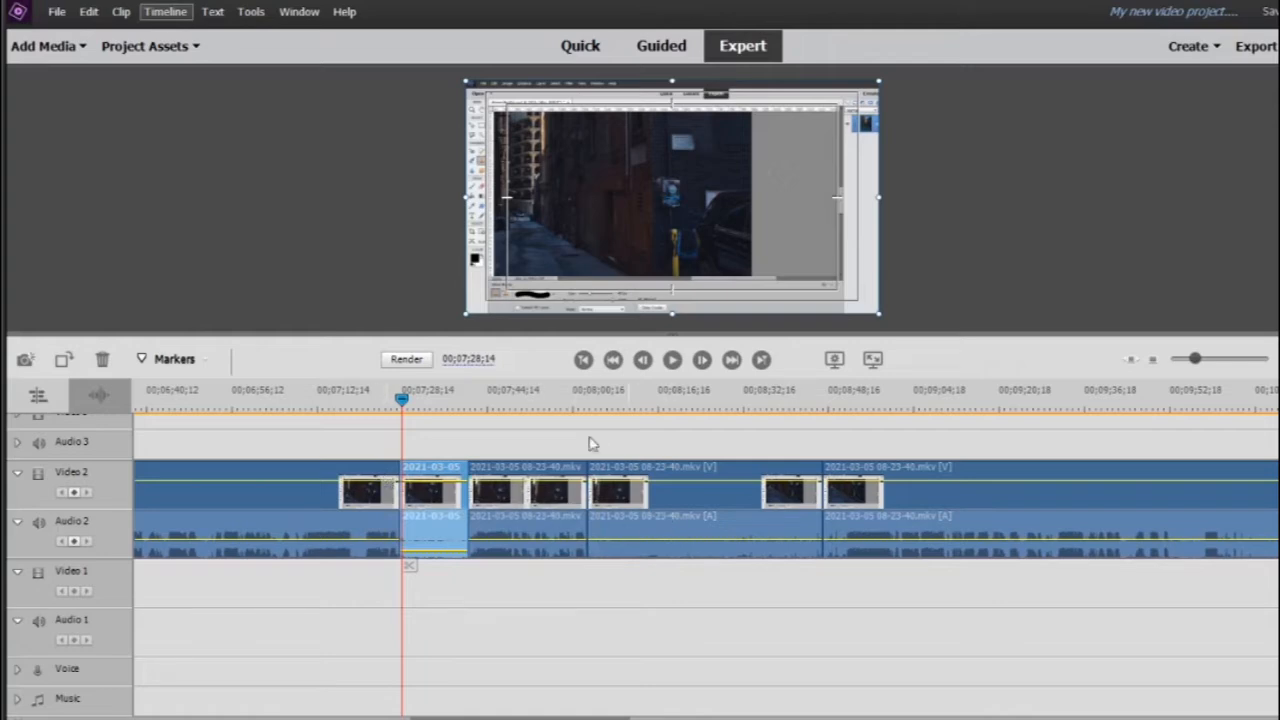
drag(586, 397, 590, 400)
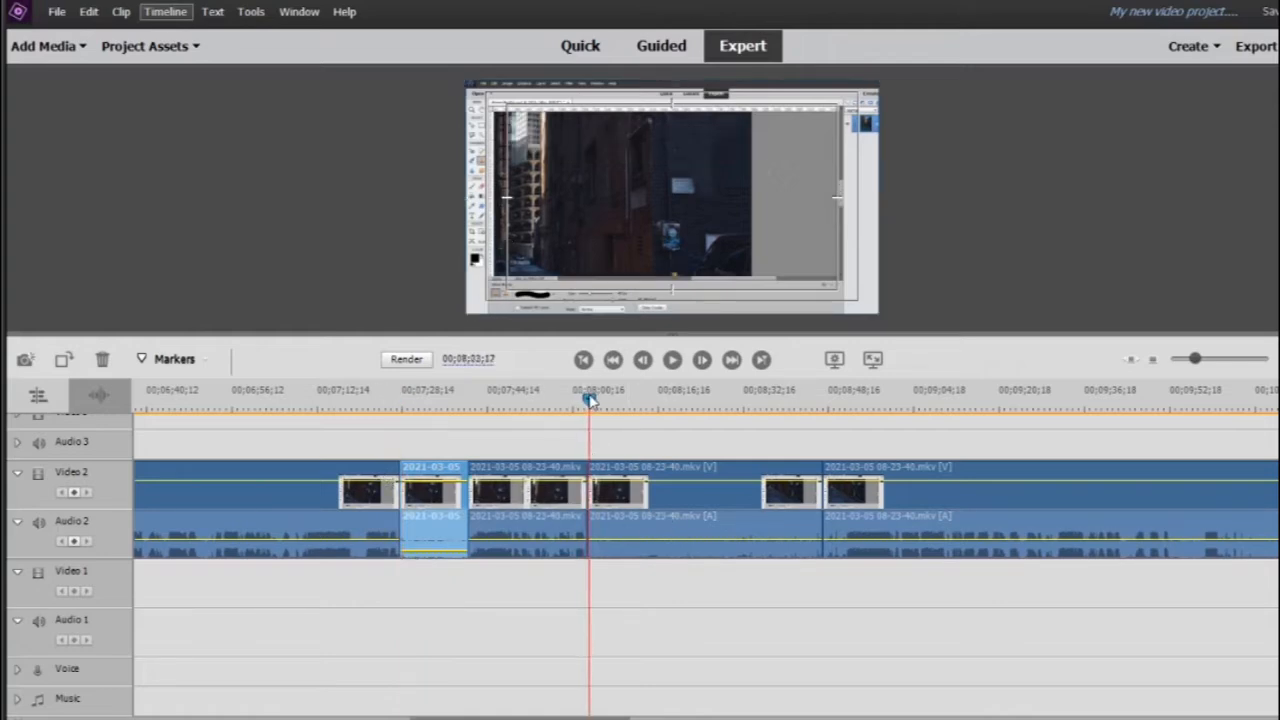
click(616, 510)
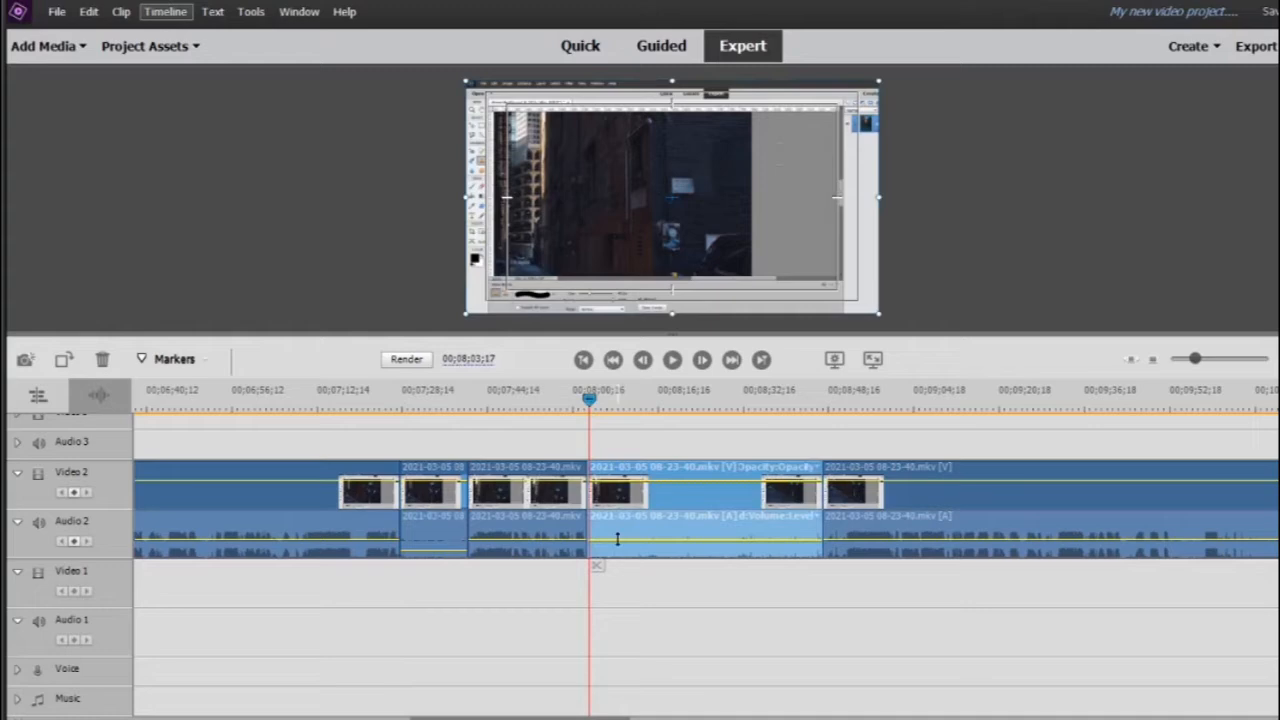
drag(617, 538, 633, 643)
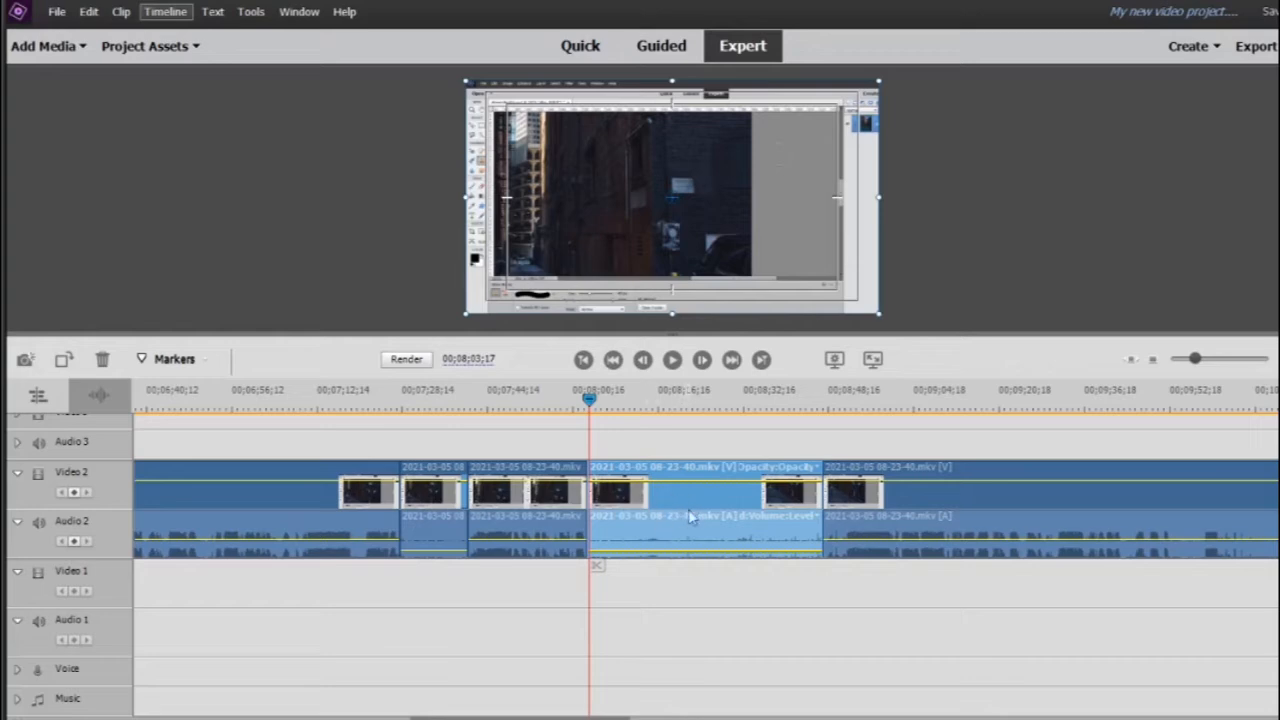
drag(589, 398, 644, 400)
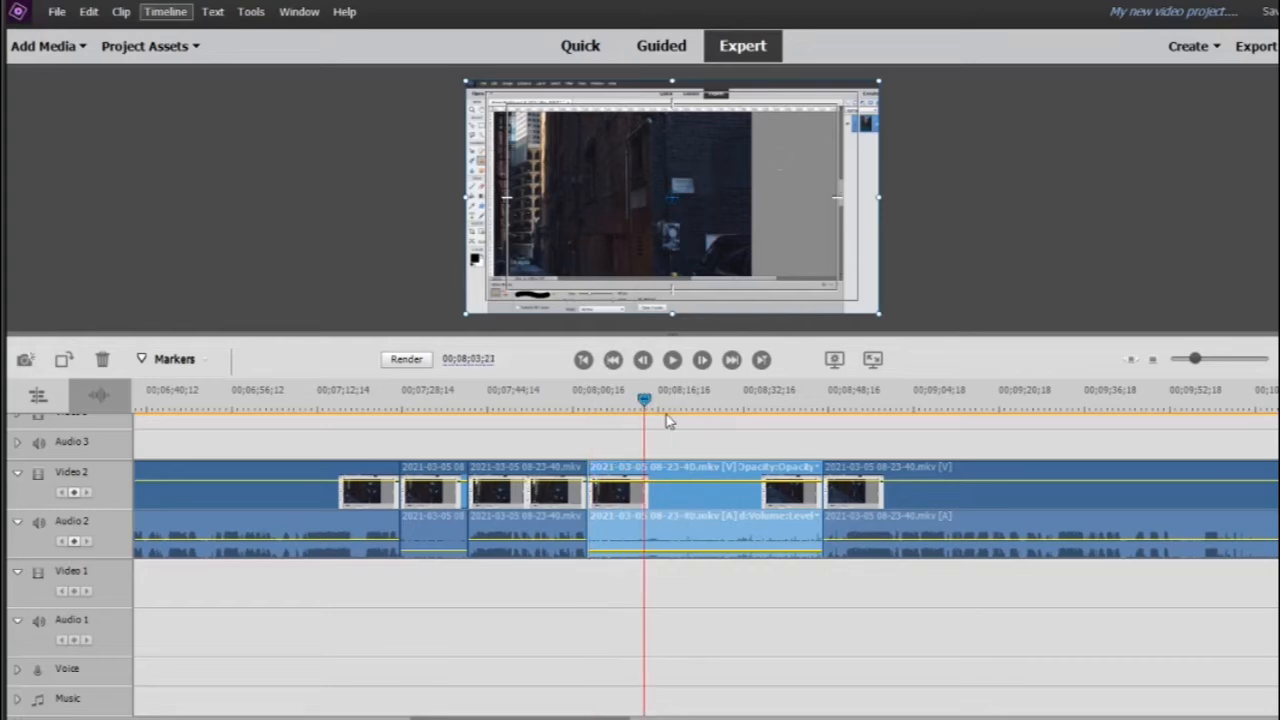
click(674, 412)
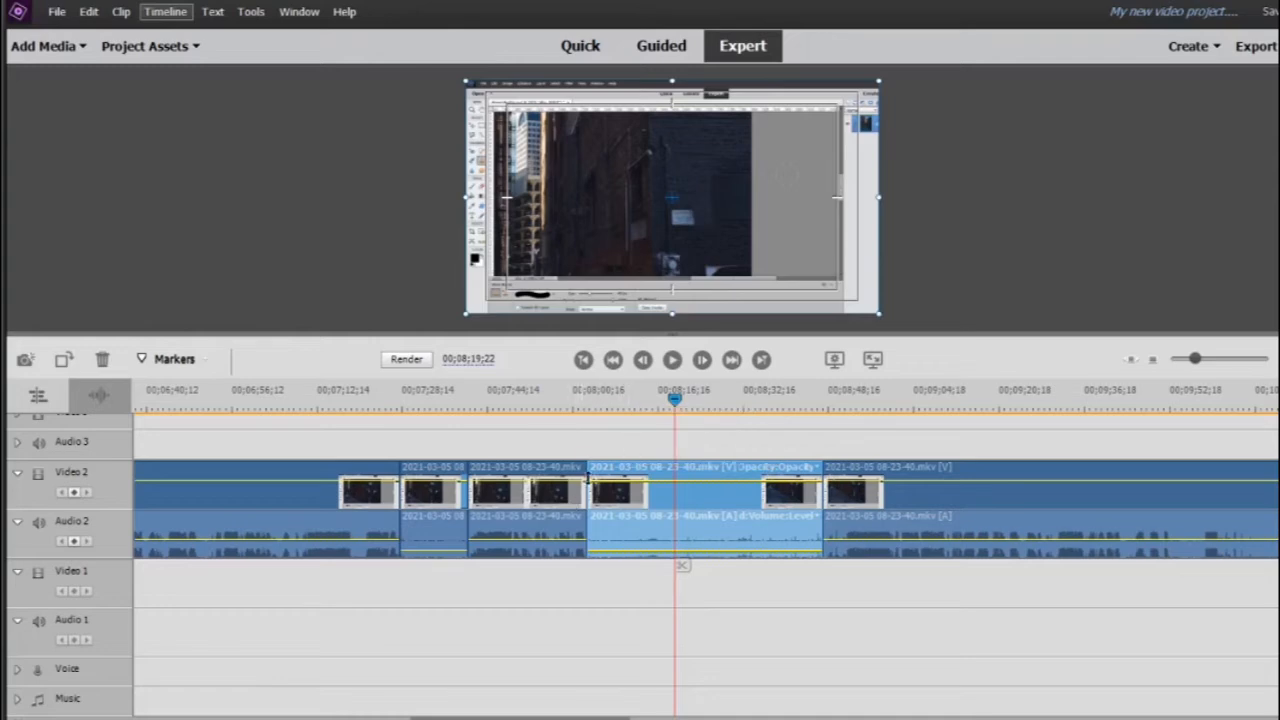
click(570, 400)
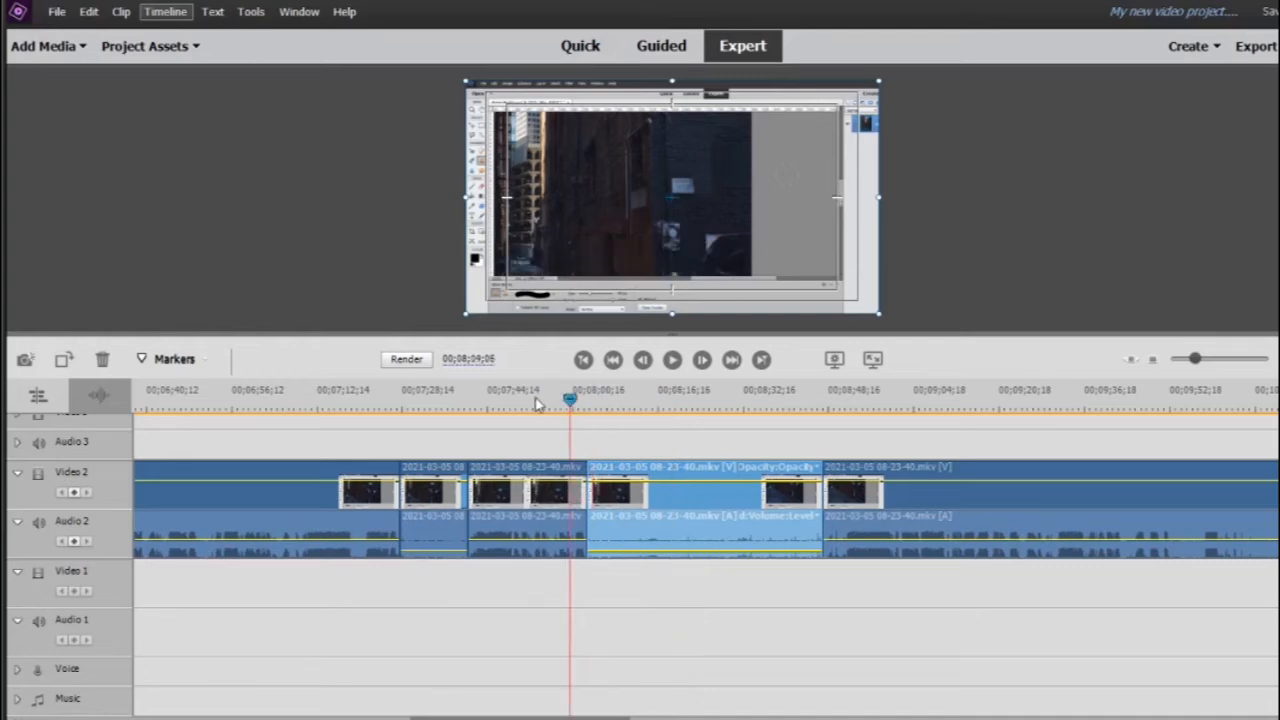
Step: Open the Time Stretch settings for the short muted segment starting near 00;07;28;02
click(402, 400)
click(425, 492)
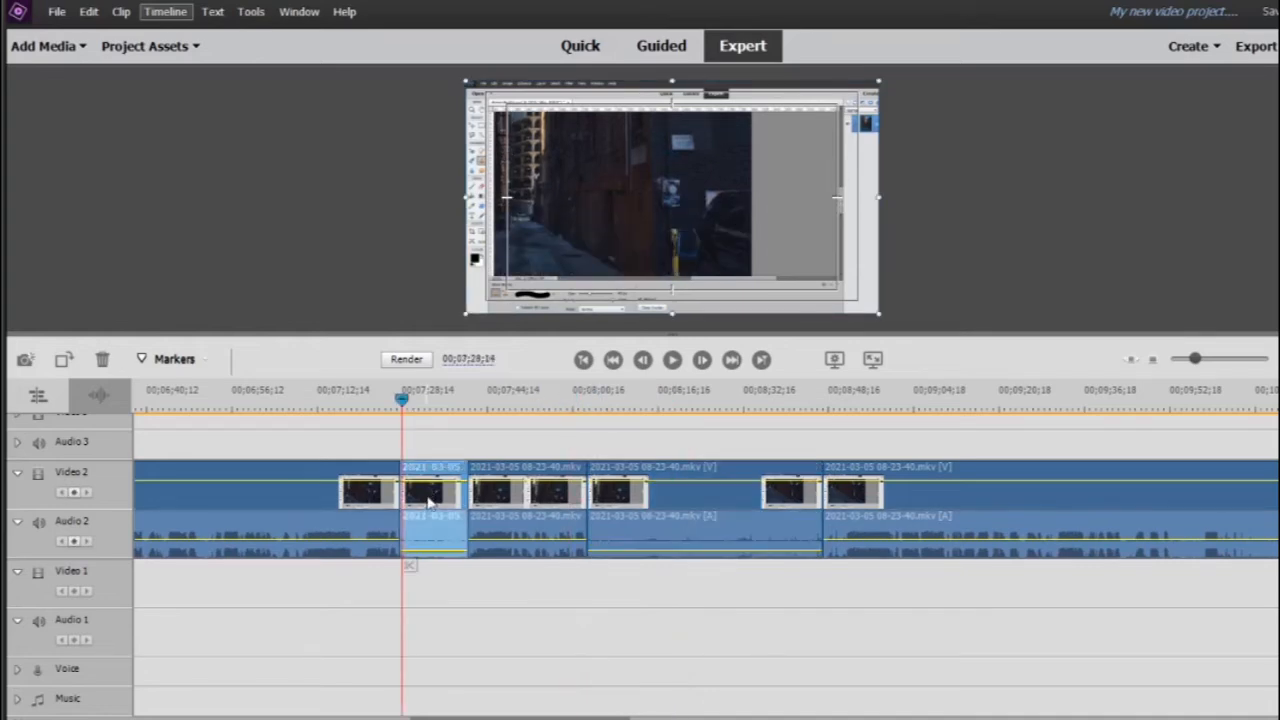
right_click(432, 505)
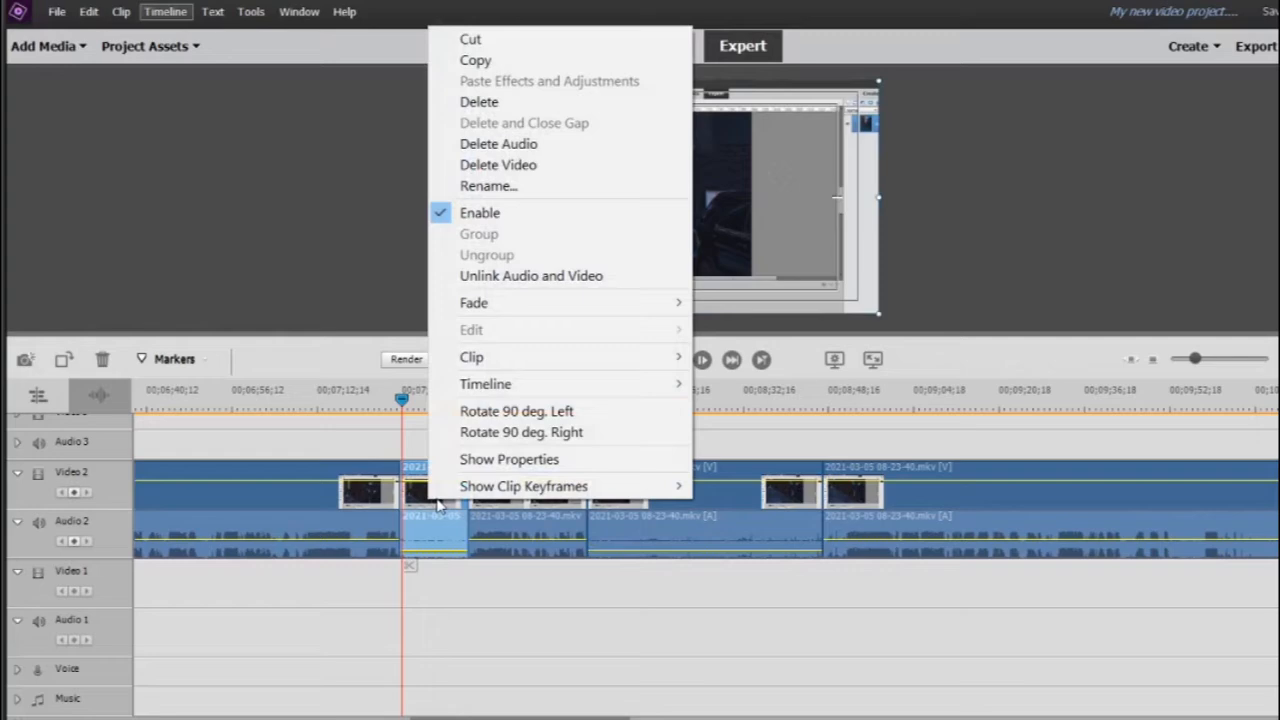
mouse_move(492, 362)
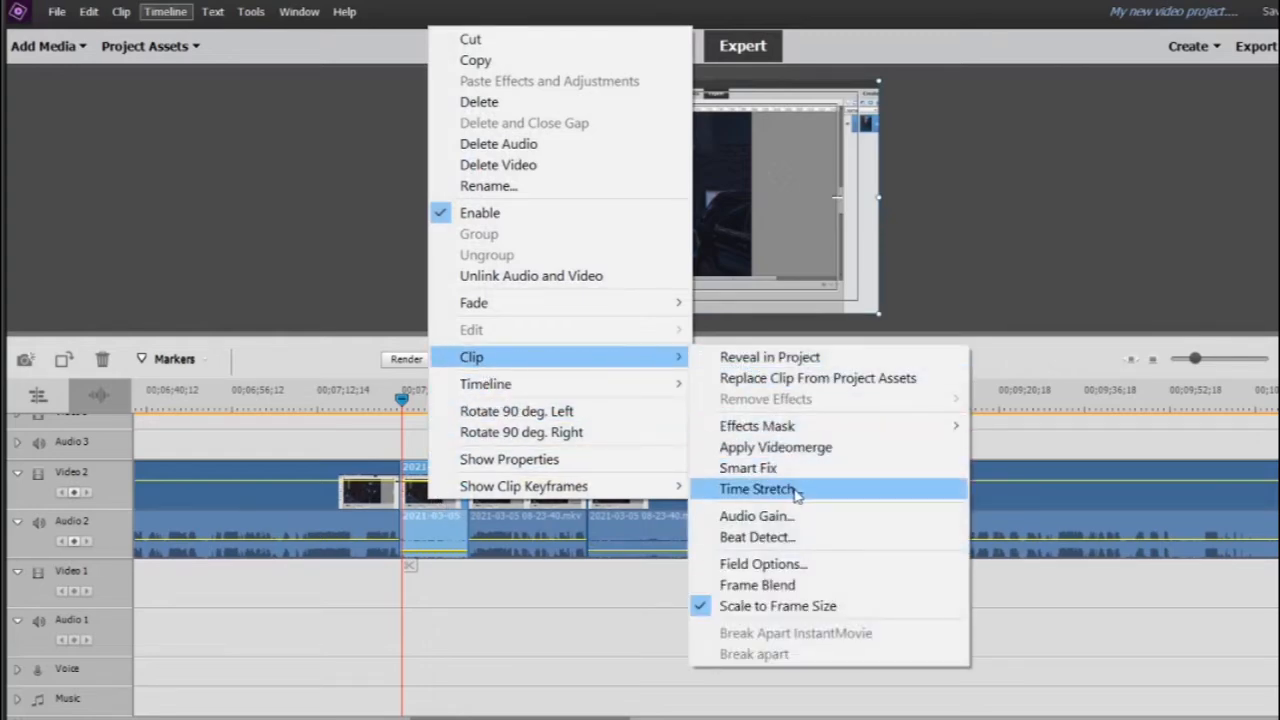
click(760, 489)
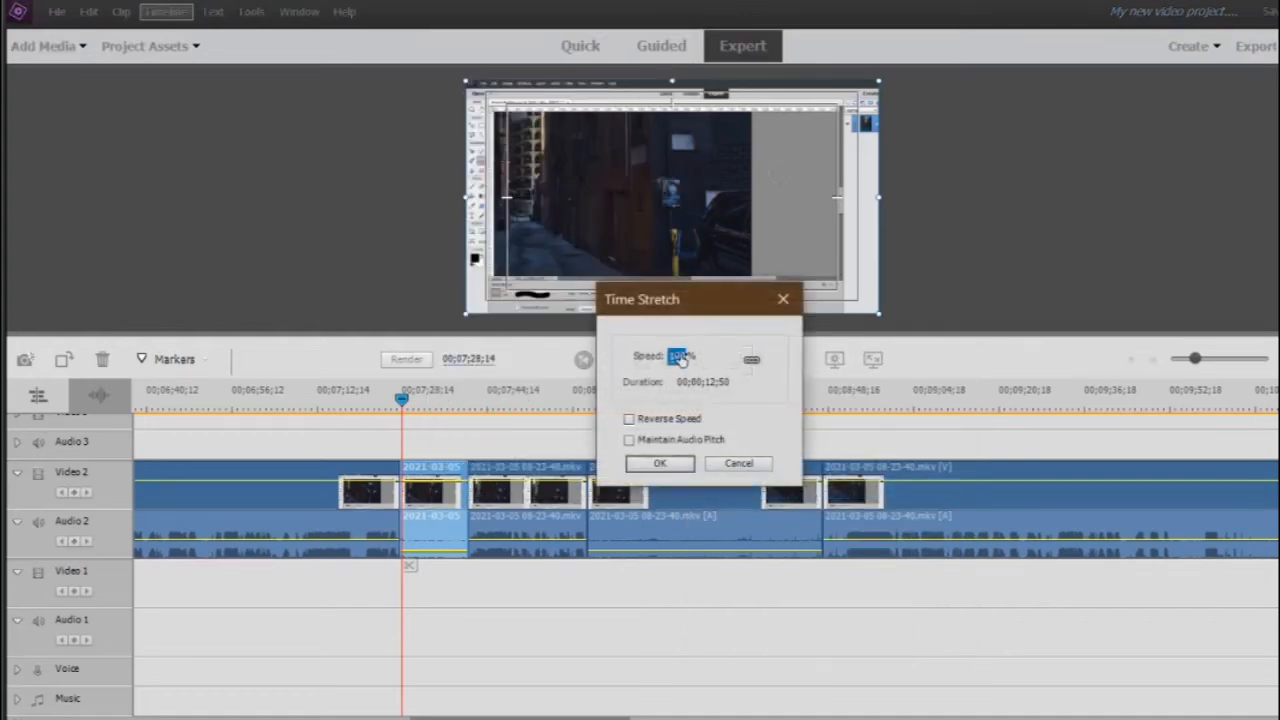
Step: Try Time Stretch speeds of 200% and 50% for the short muted segment
text(200)
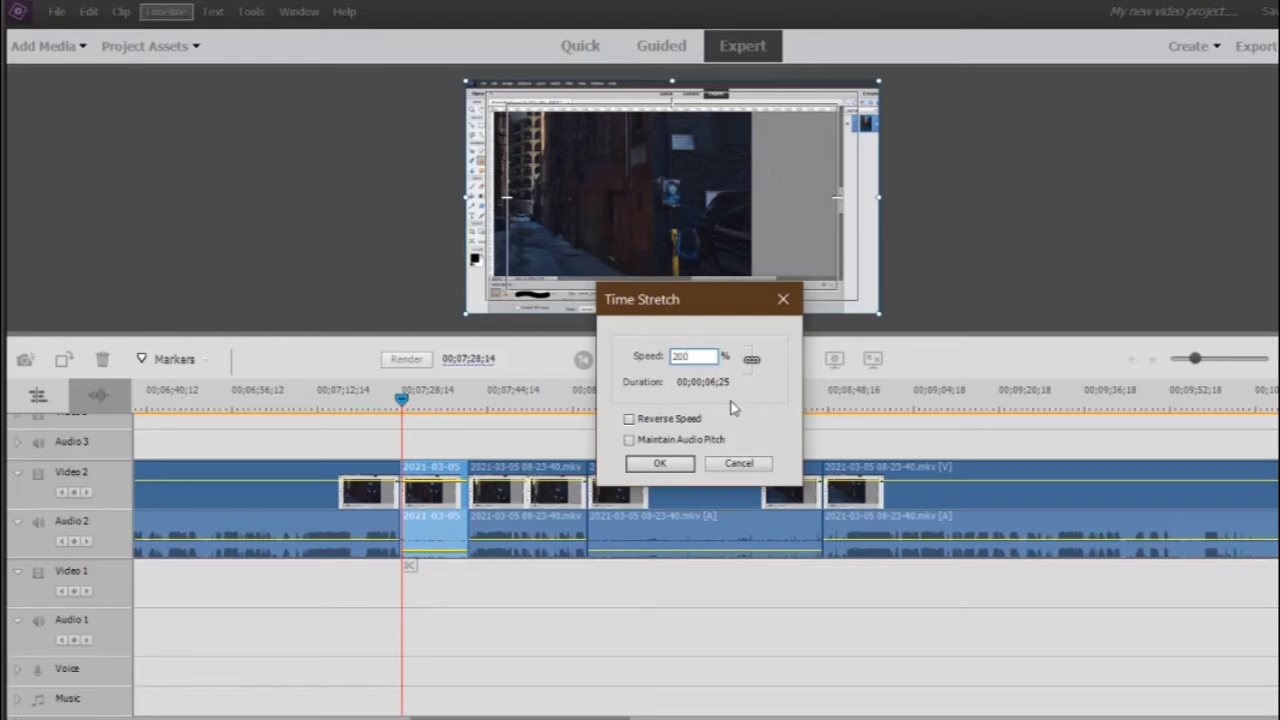
key(BackSpace)
key(BackSpace)
key(BackSpace)
text(50)
click(715, 385)
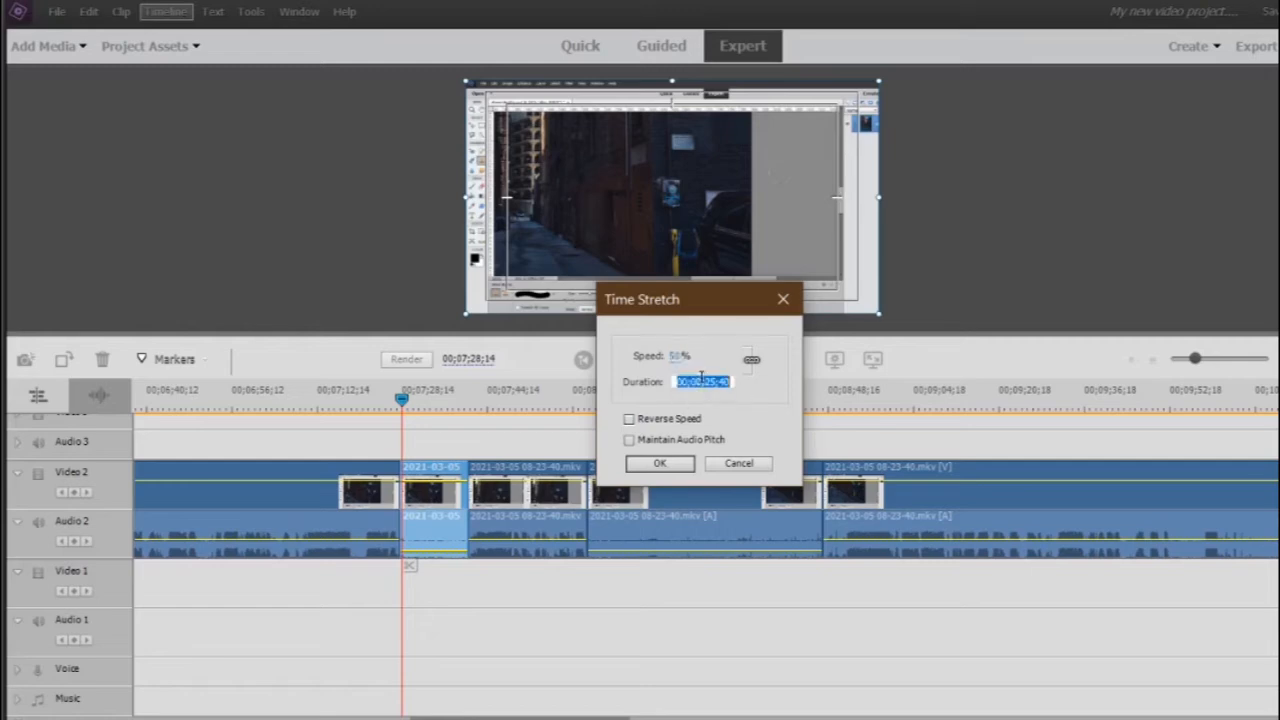
click(743, 404)
Step: Set the short muted segment's Time Stretch speed to 400% and apply it
click(672, 358)
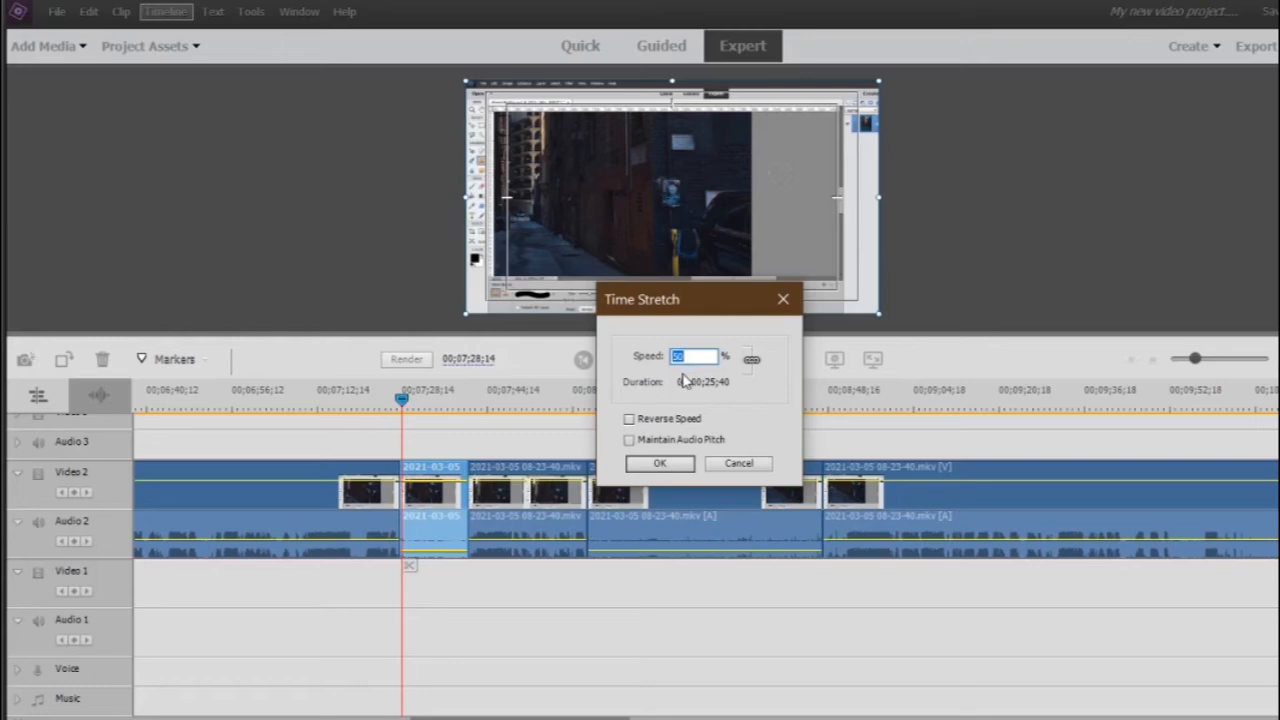
text(400)
click(688, 460)
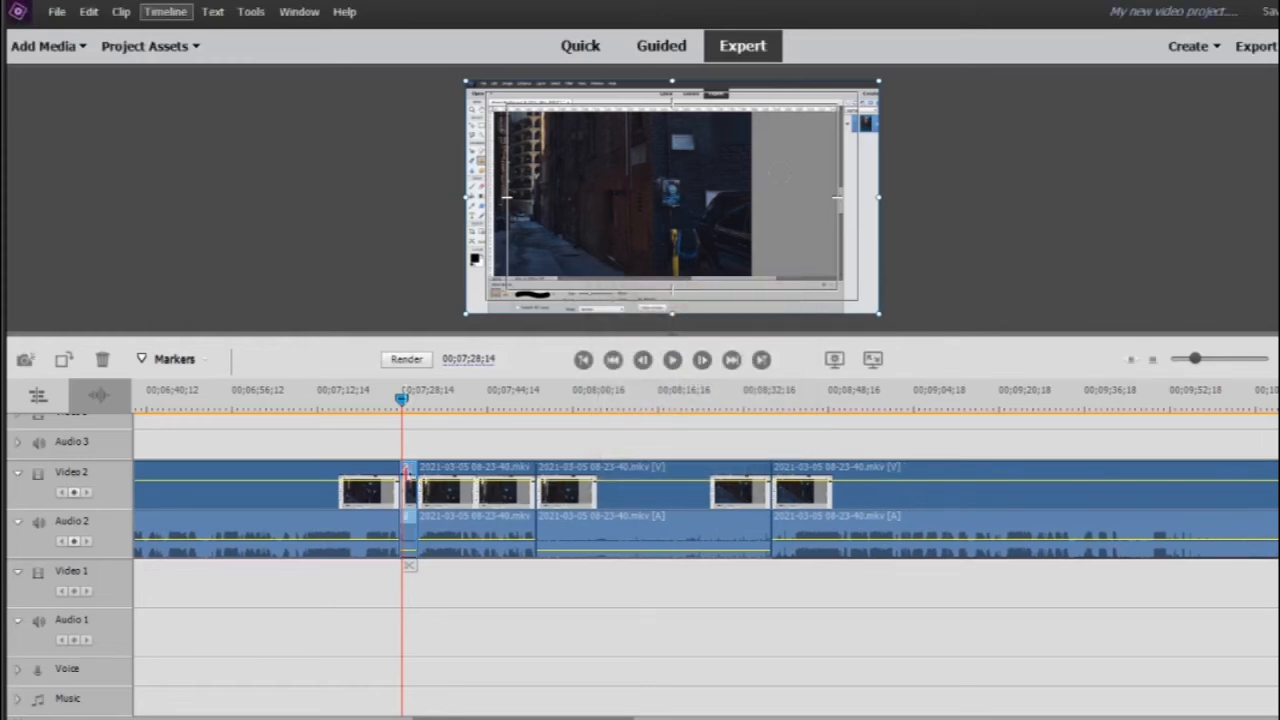
click(424, 404)
click(573, 404)
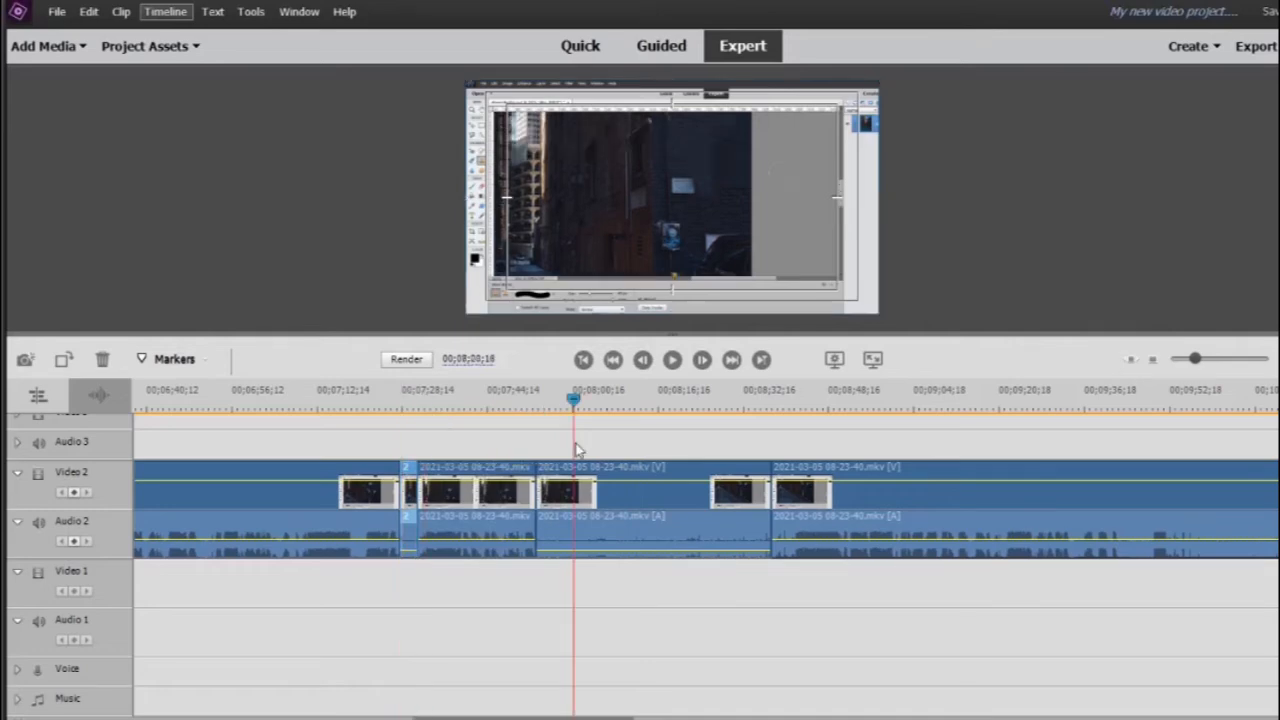
drag(576, 449, 672, 443)
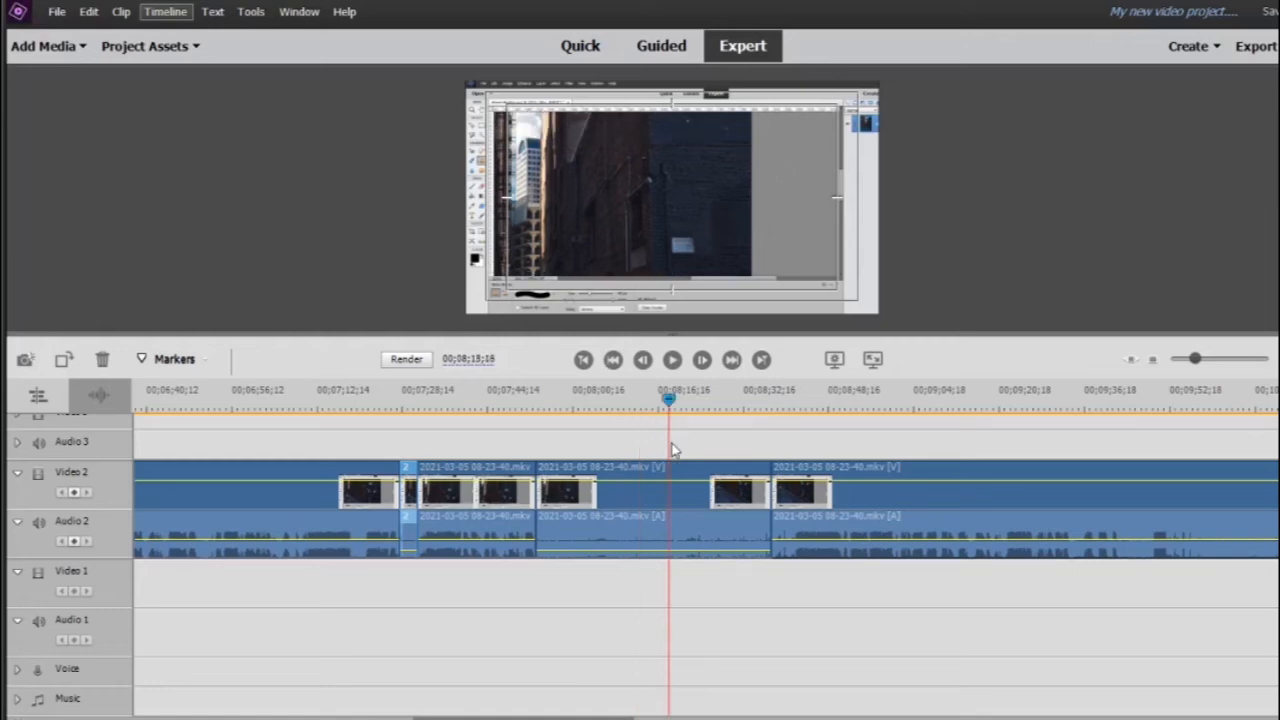
drag(672, 449, 590, 477)
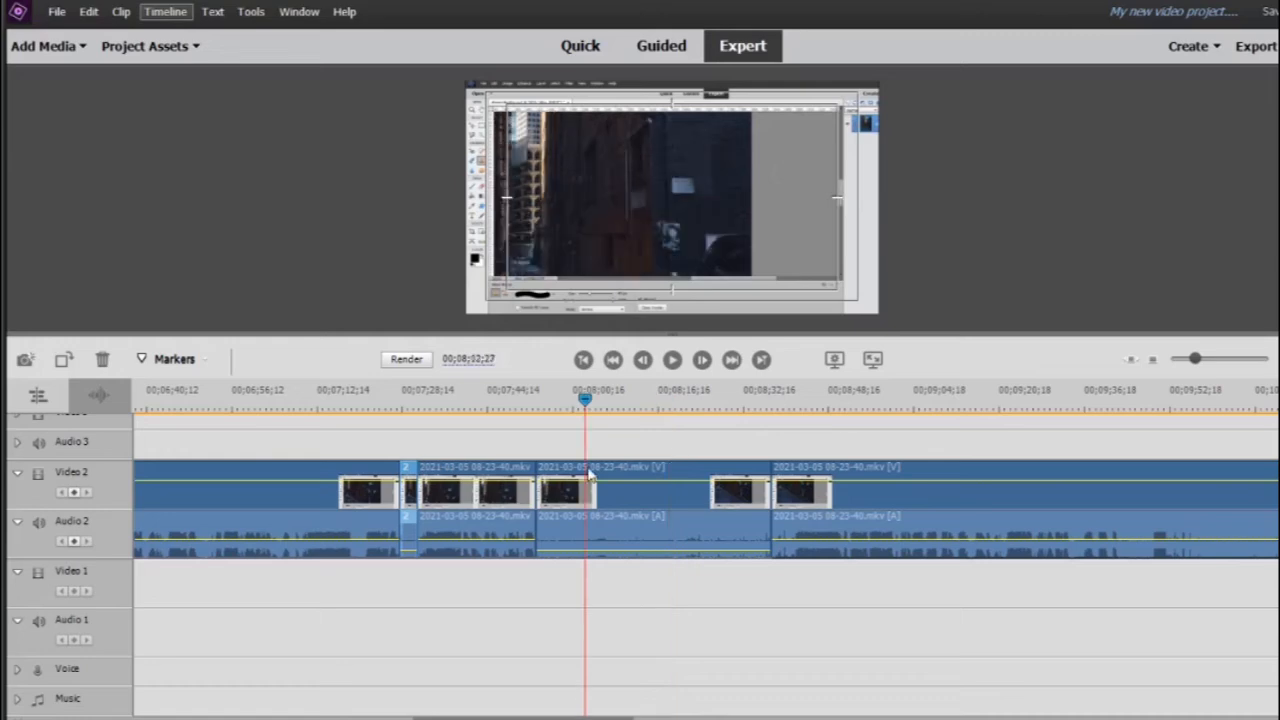
Step: Split the longer muted segment at 00;08;02;27 and again at about 00;08;08, dividing it into three parts
click(600, 495)
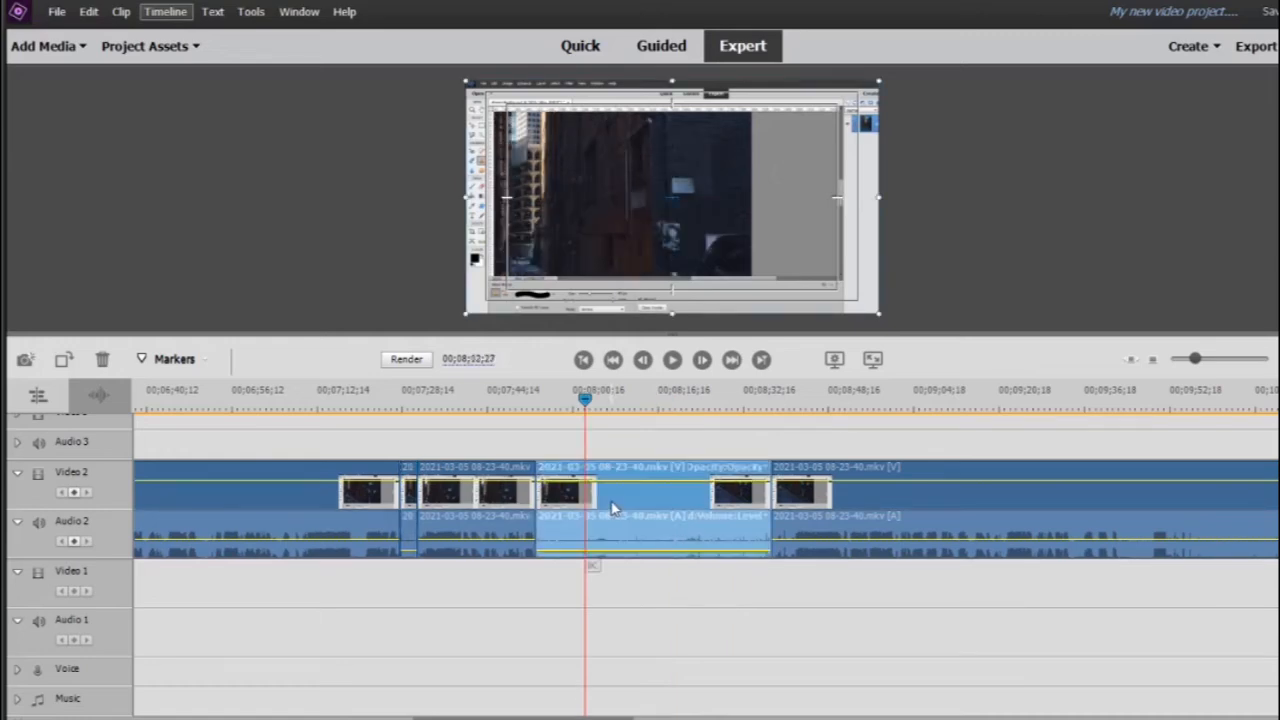
click(165, 11)
click(220, 108)
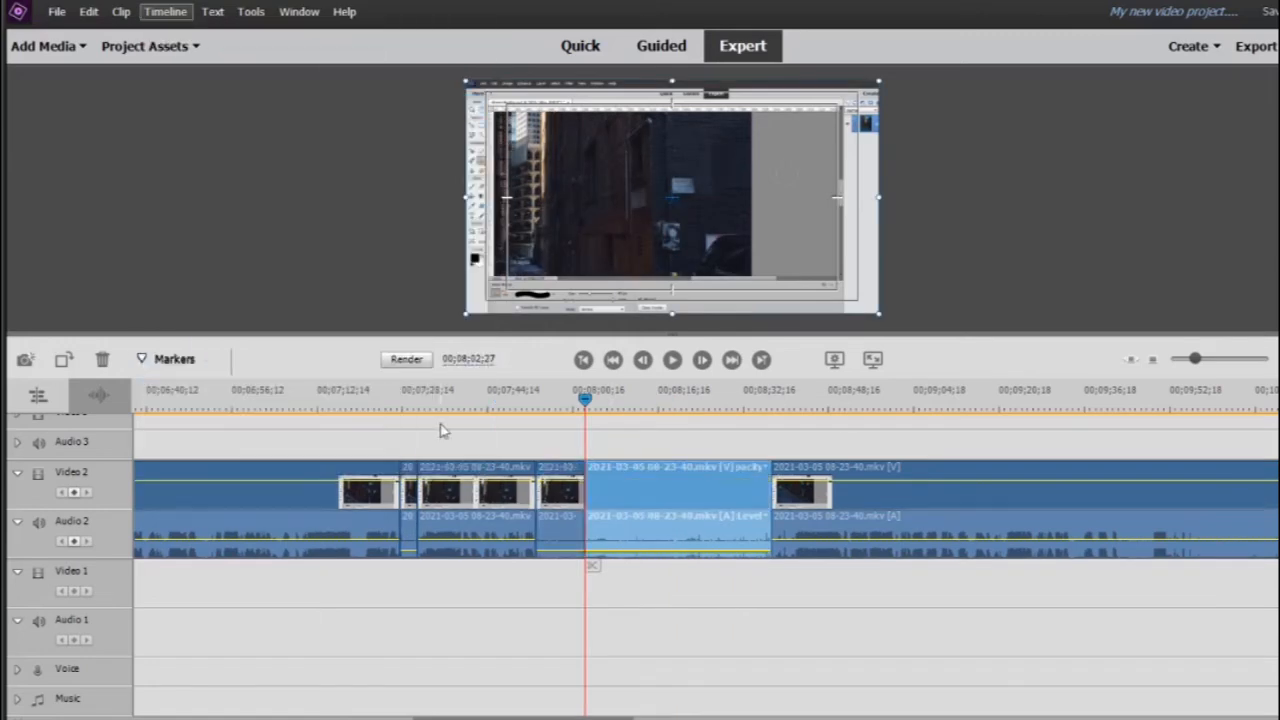
drag(586, 400, 613, 400)
click(165, 11)
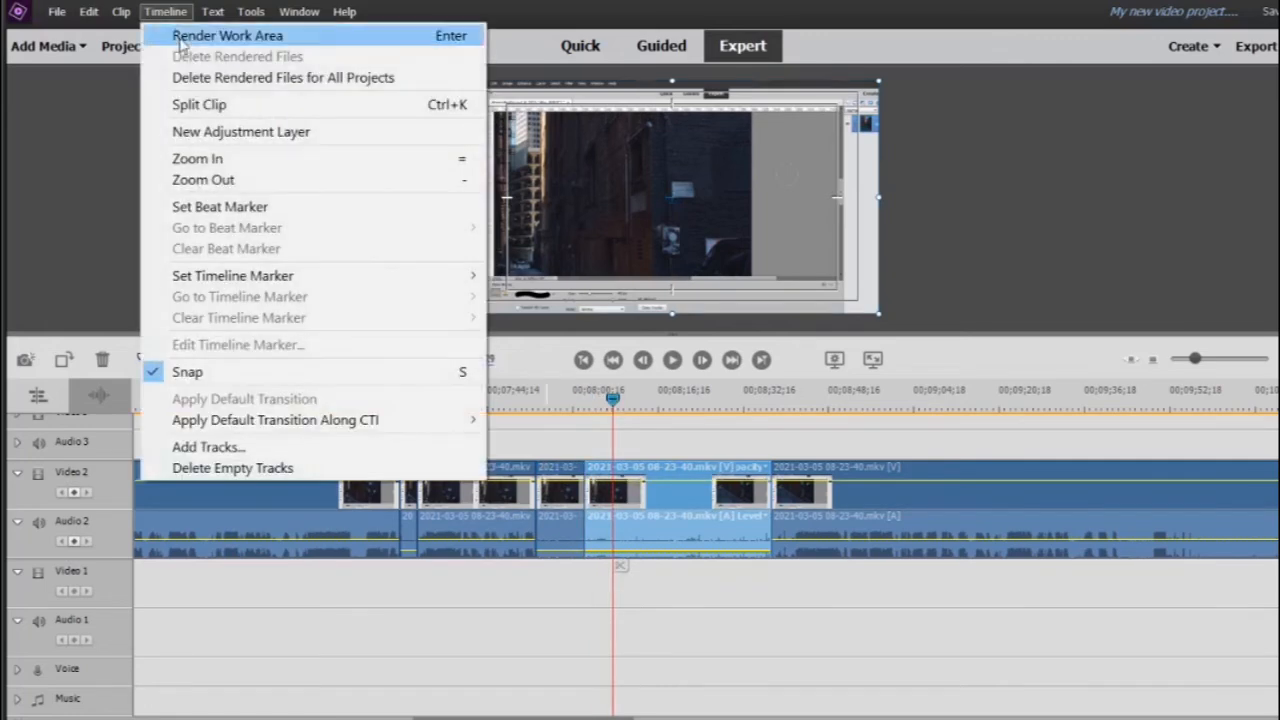
click(200, 104)
Step: Set the Time Stretch speed of the first of the three muted parts to 400%
click(548, 393)
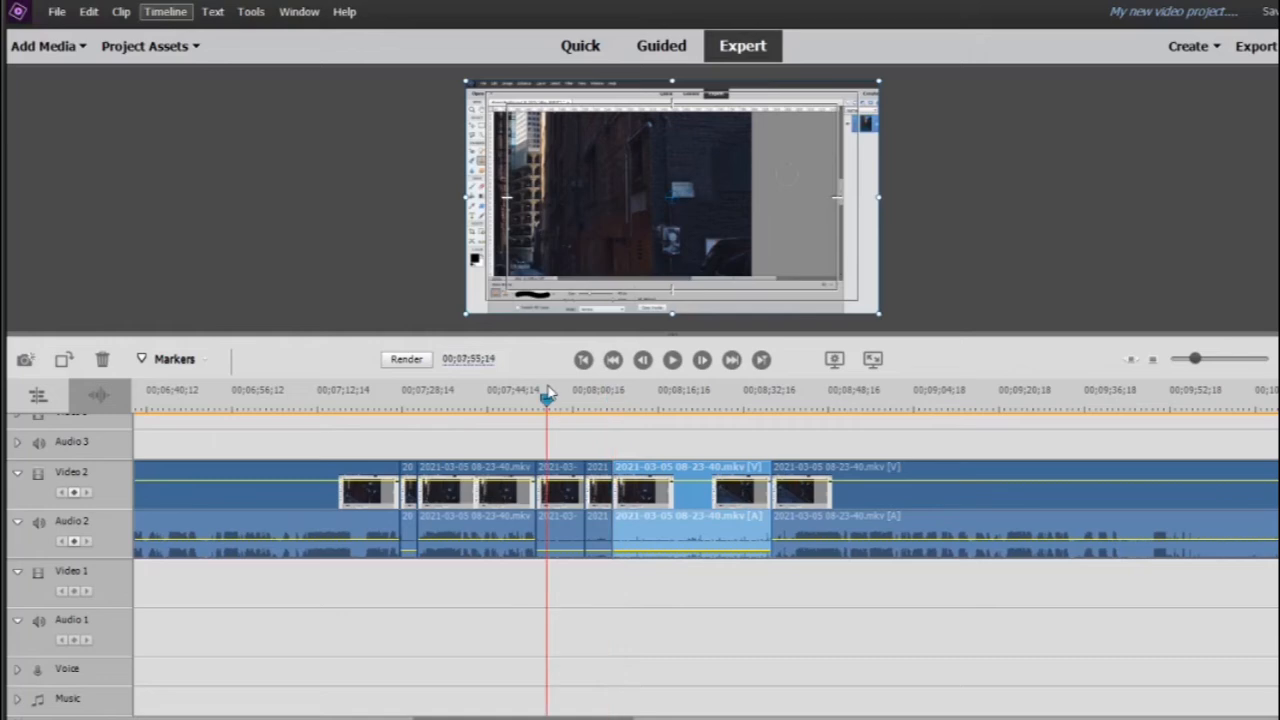
right_click(560, 488)
mouse_move(640, 342)
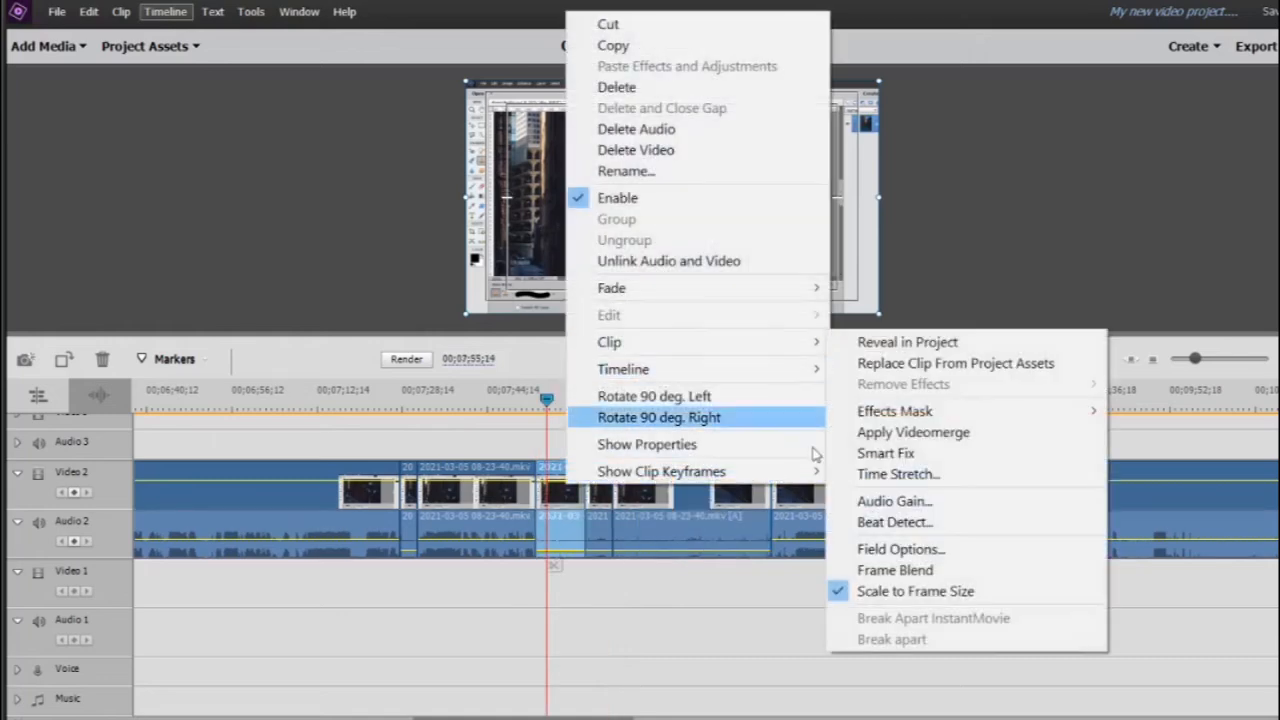
click(900, 475)
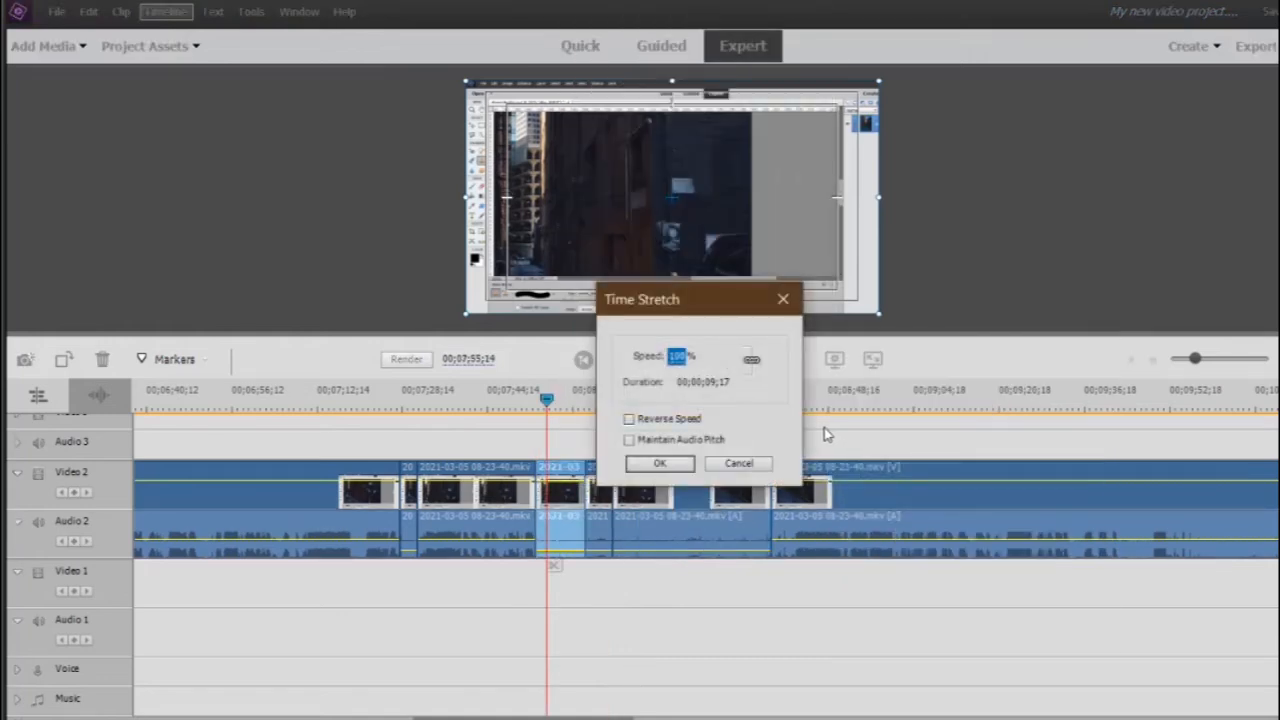
text(400)
click(655, 463)
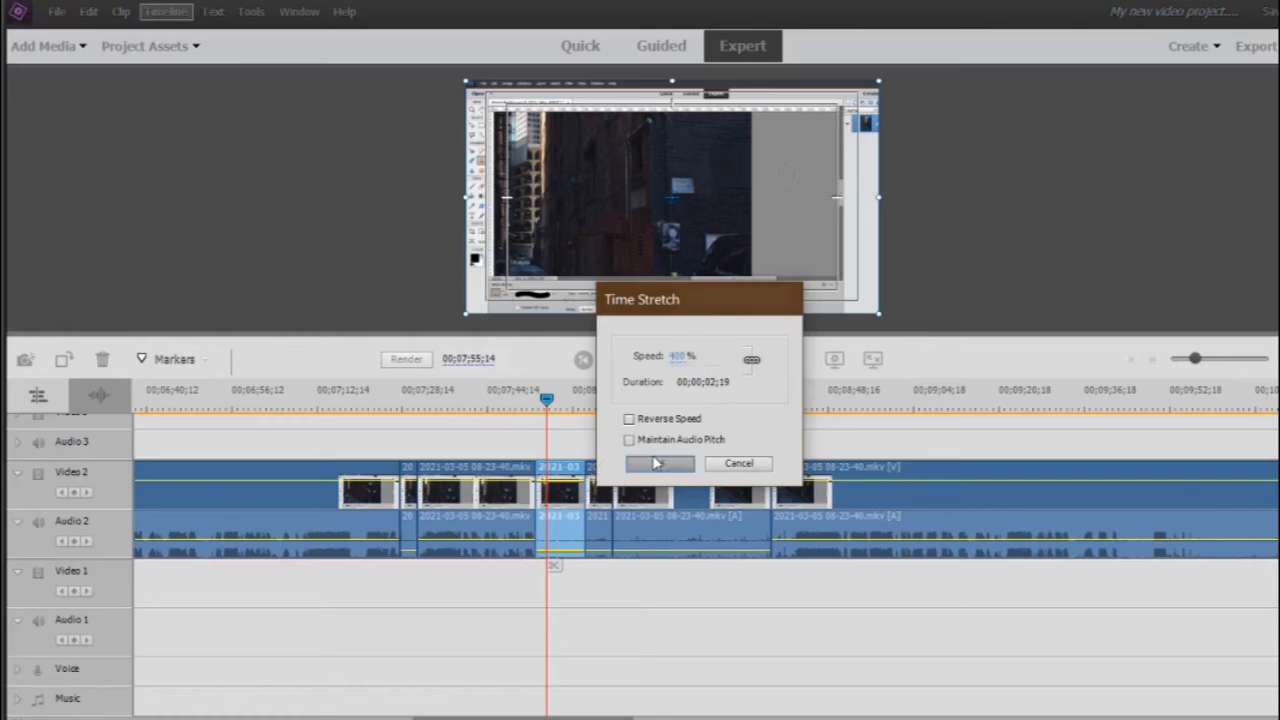
Step: Speed up the last of the three muted parts to 400% with Time Stretch
right_click(610, 488)
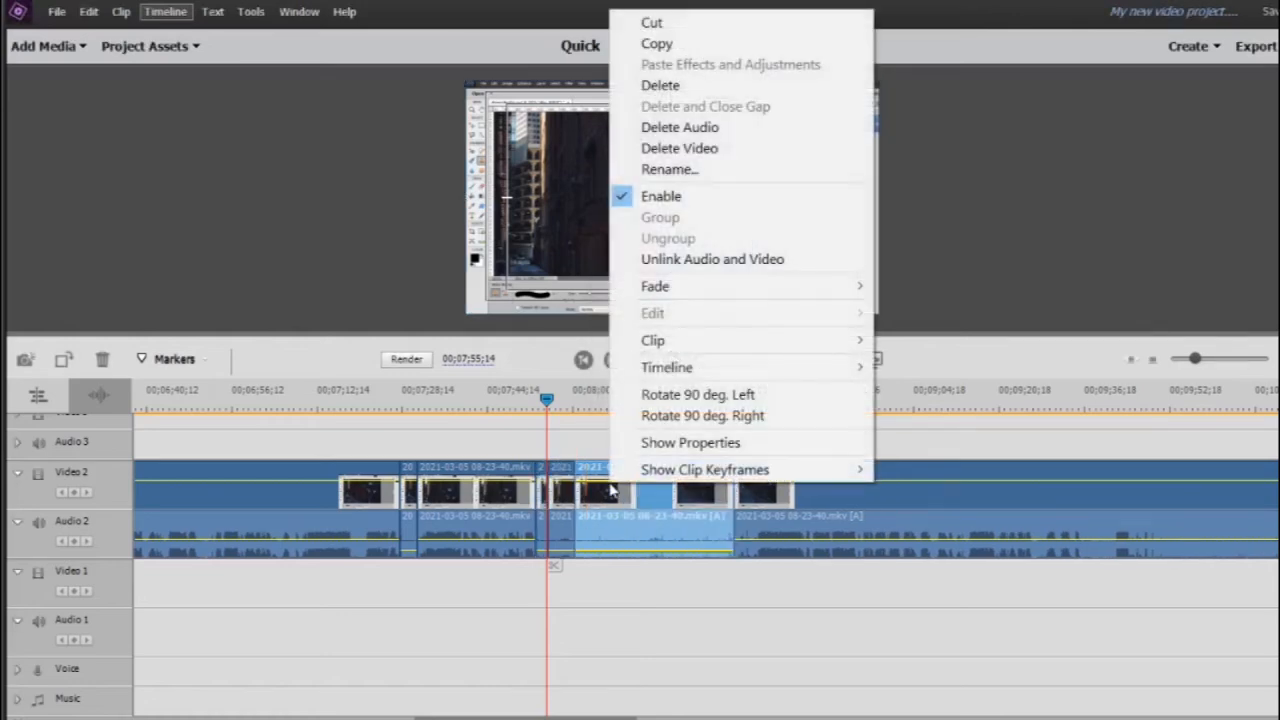
mouse_move(676, 345)
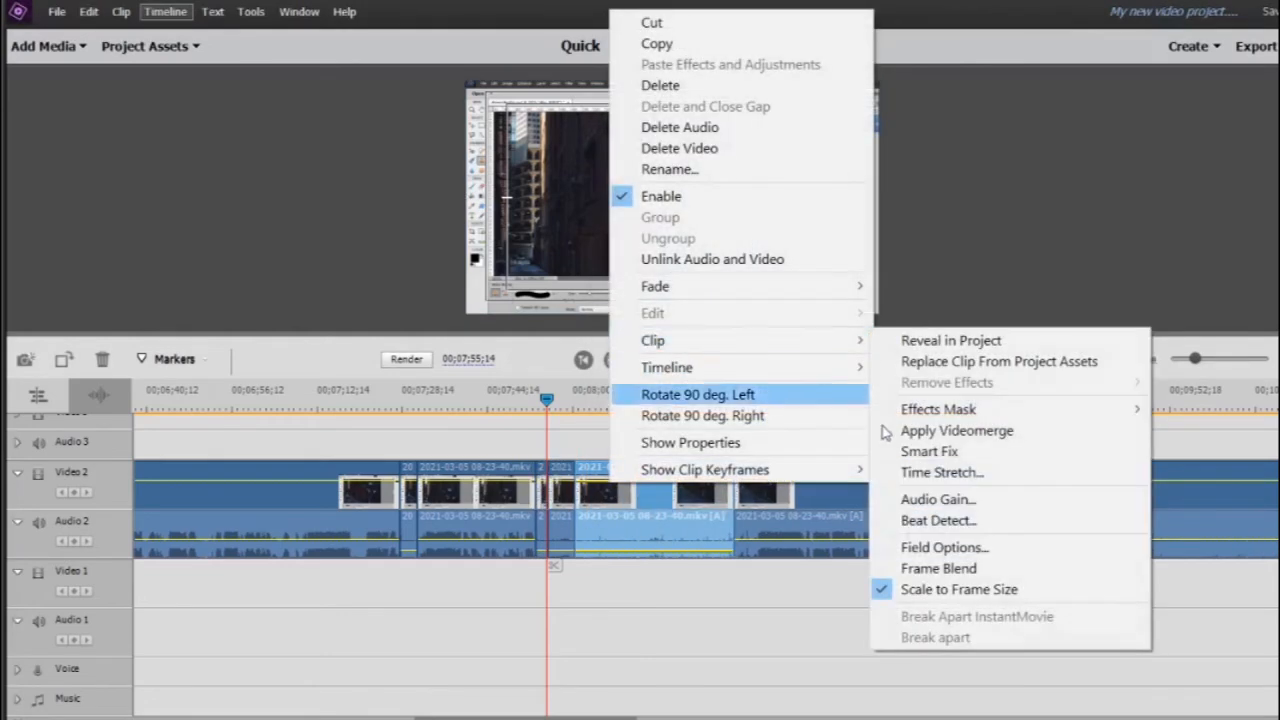
click(932, 473)
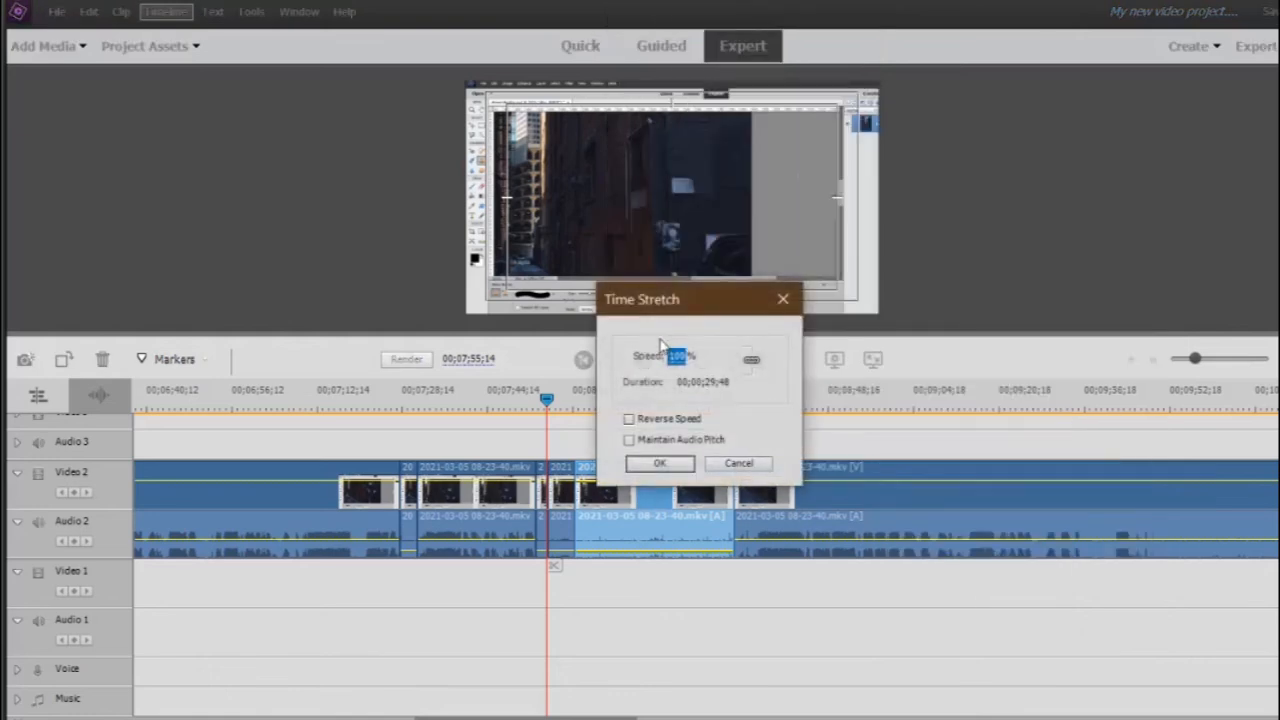
click(664, 464)
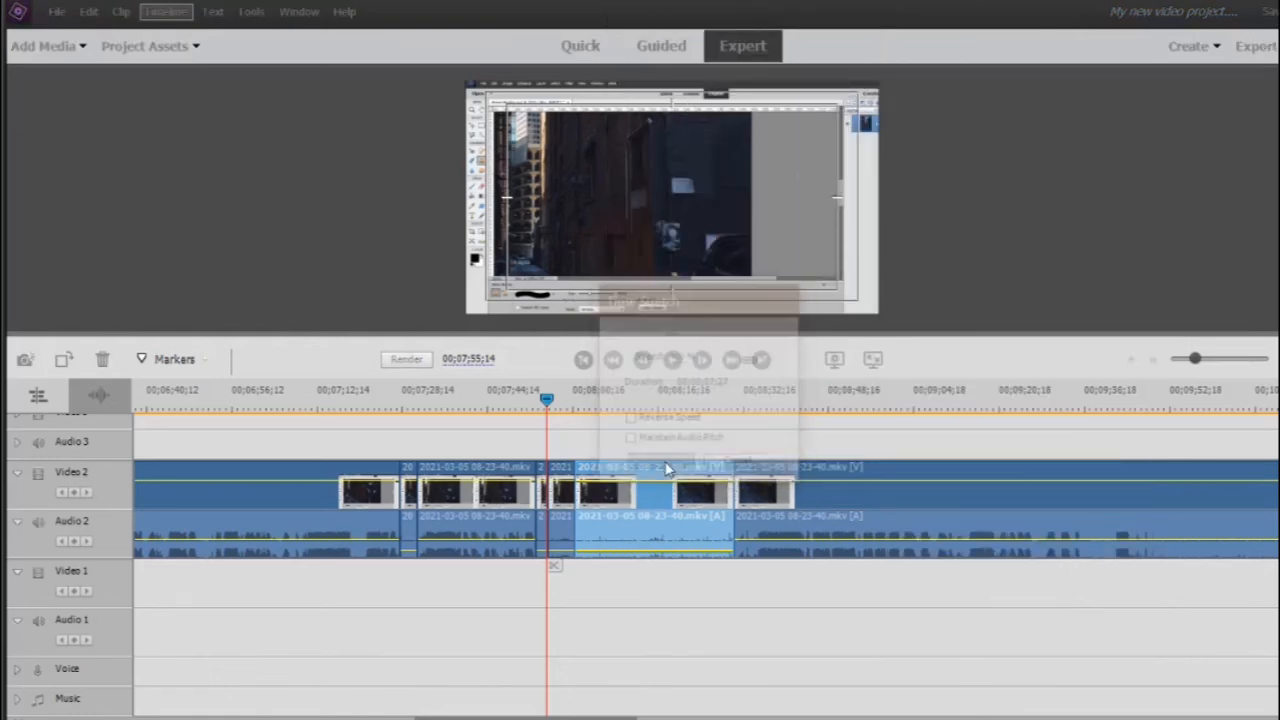
Step: Set the Time Stretch speed of the middle muted part to 25%
right_click(555, 483)
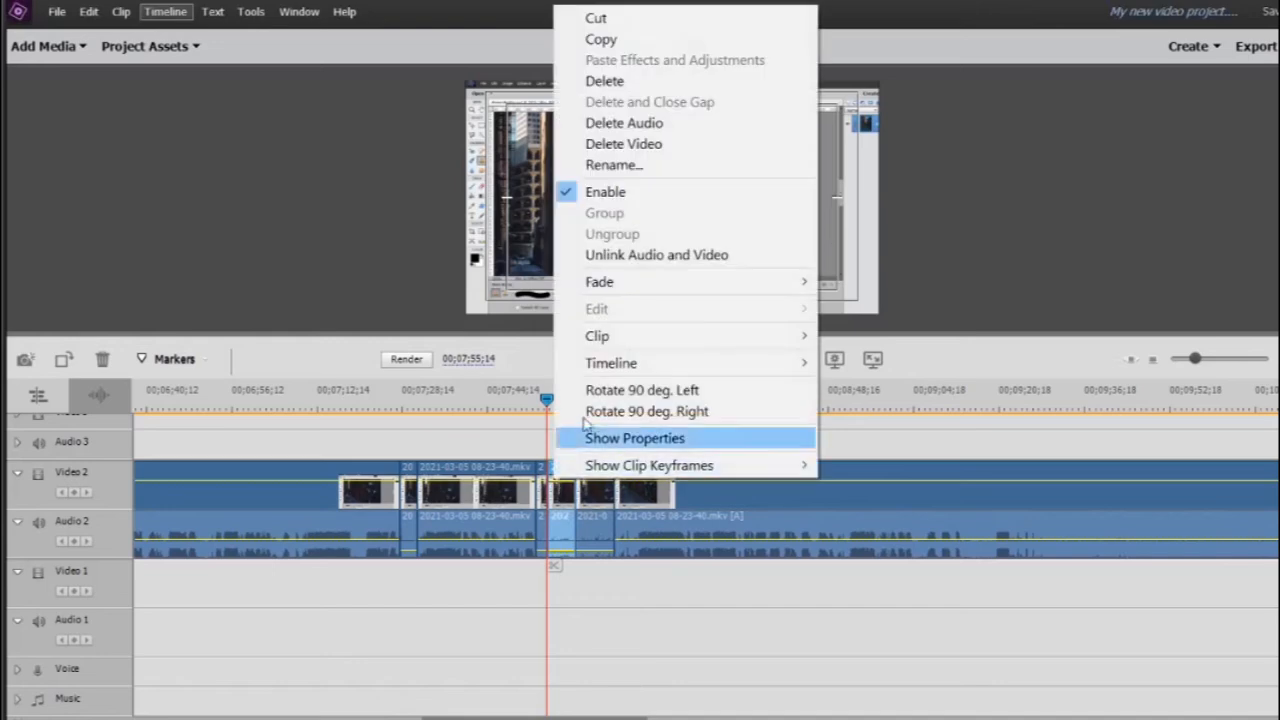
mouse_move(614, 336)
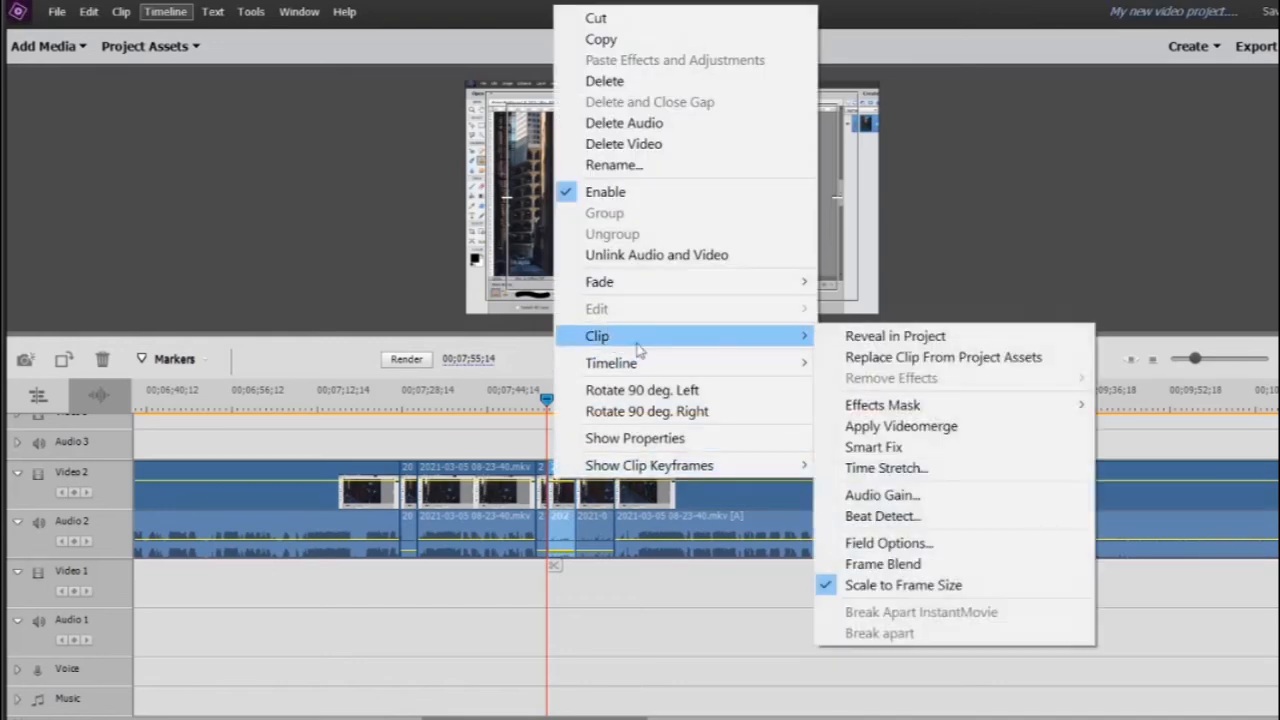
click(900, 468)
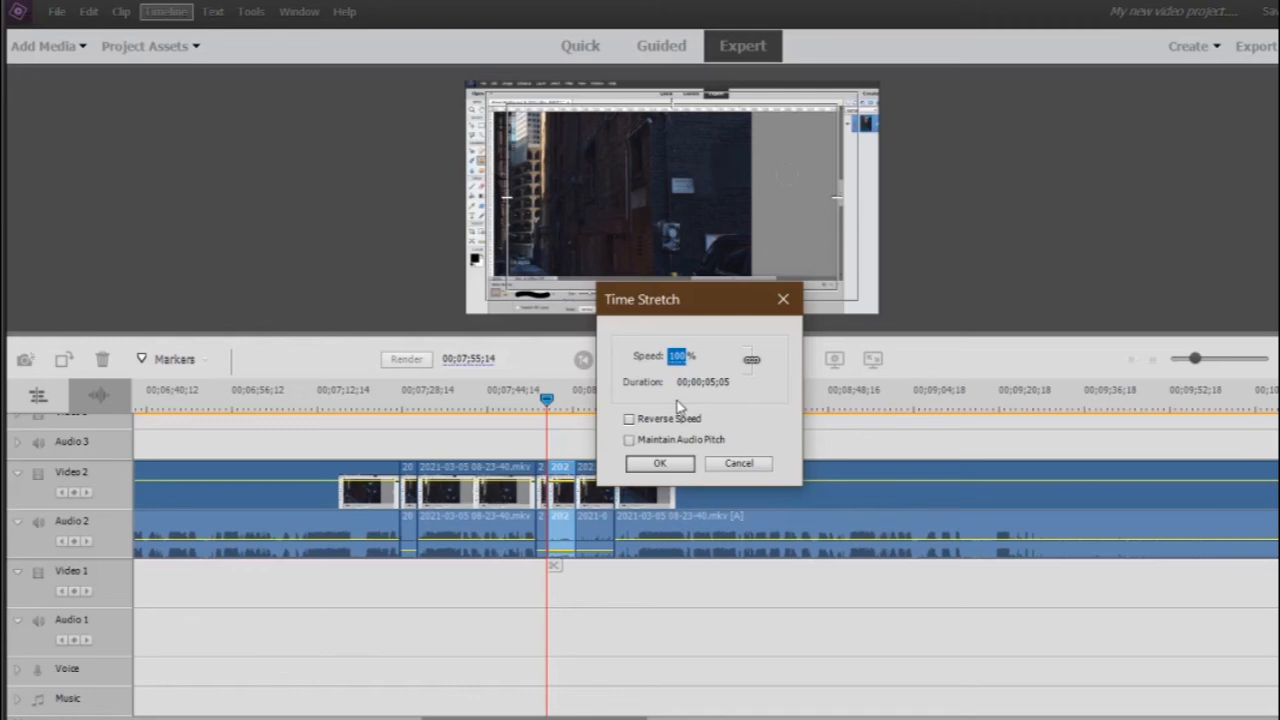
text(200)
click(668, 466)
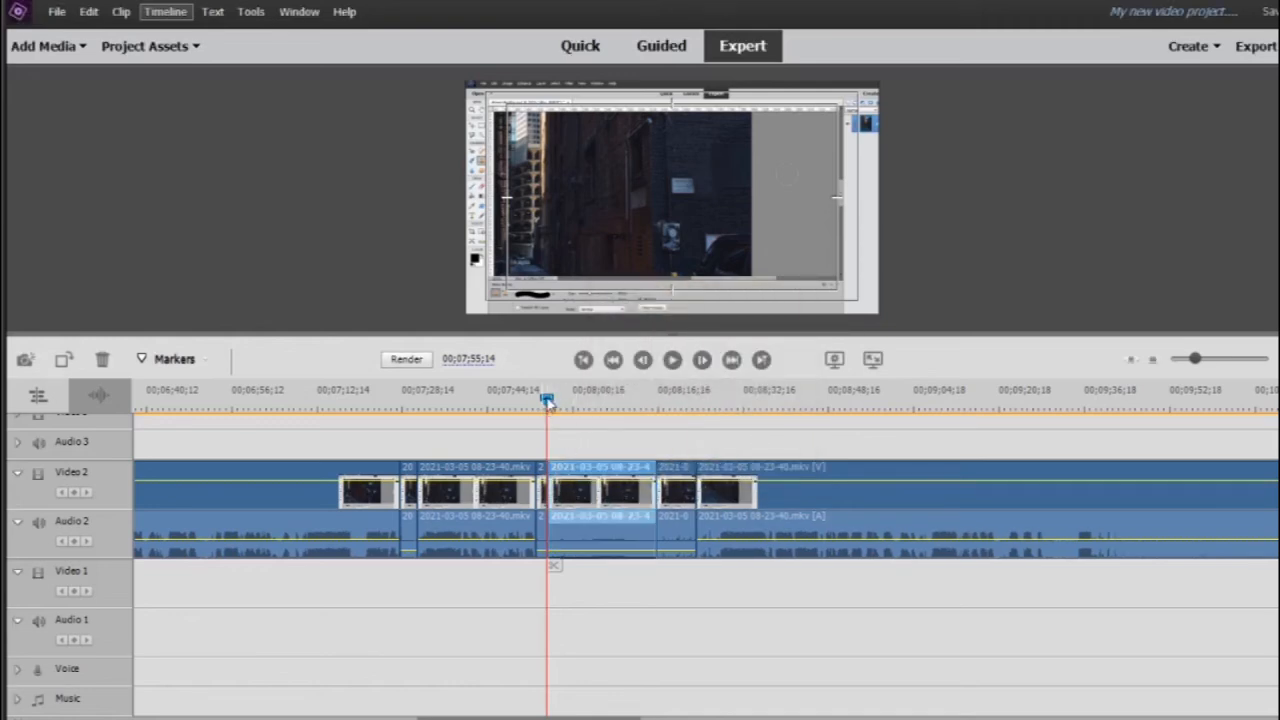
Step: Preview the slowed middle muted part, and set its Time Stretch speed to 75%
mouse_move(547, 399)
mouse_down()
mouse_move(511, 400)
mouse_move(535, 402)
mouse_up()
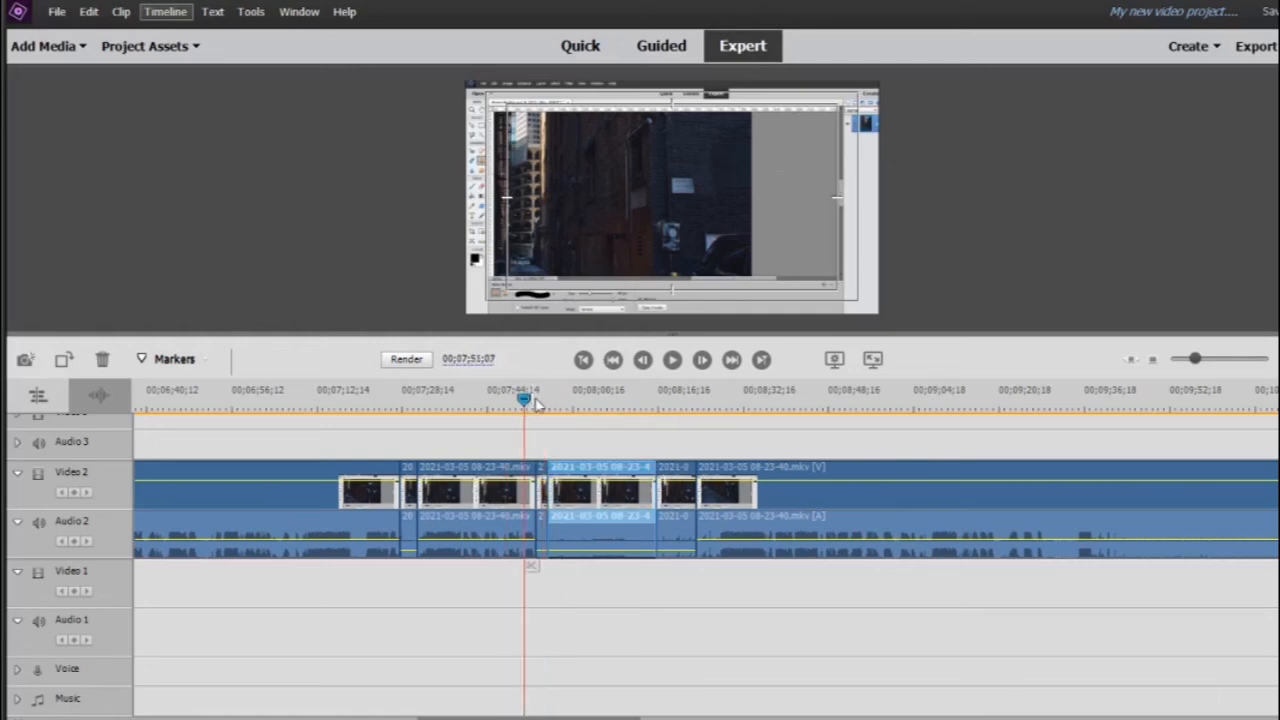
click(674, 361)
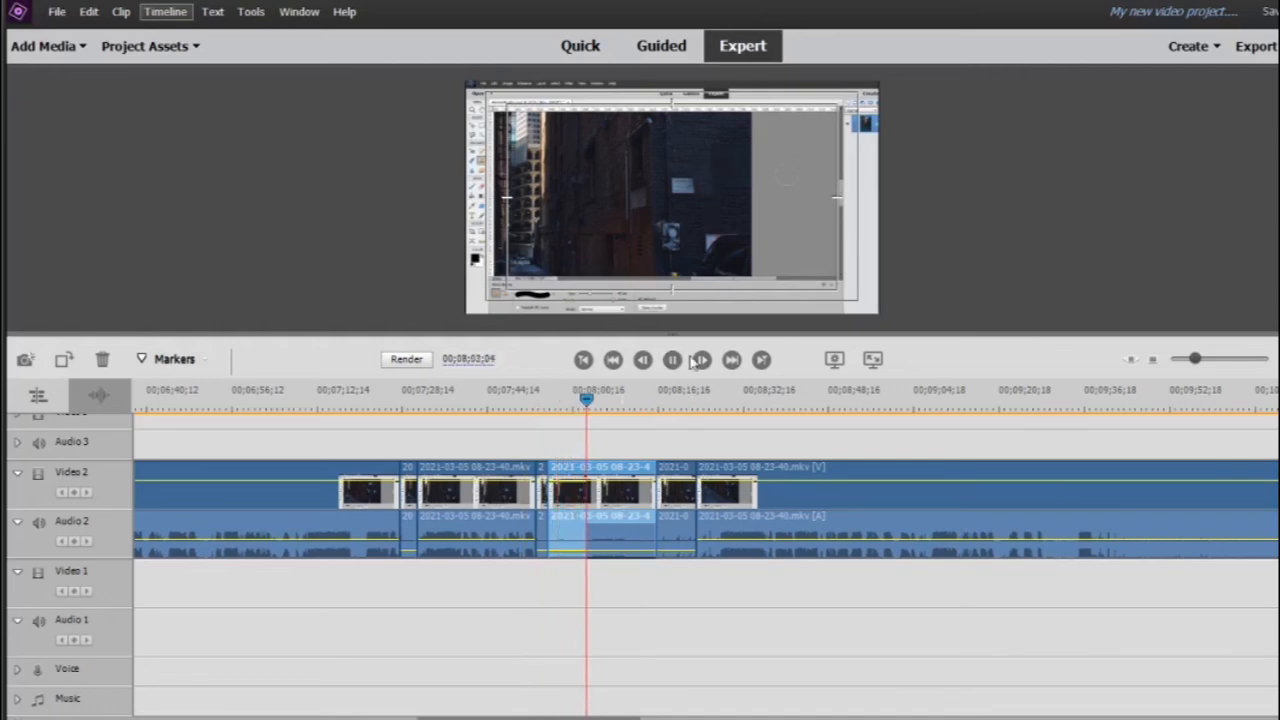
drag(594, 398, 631, 410)
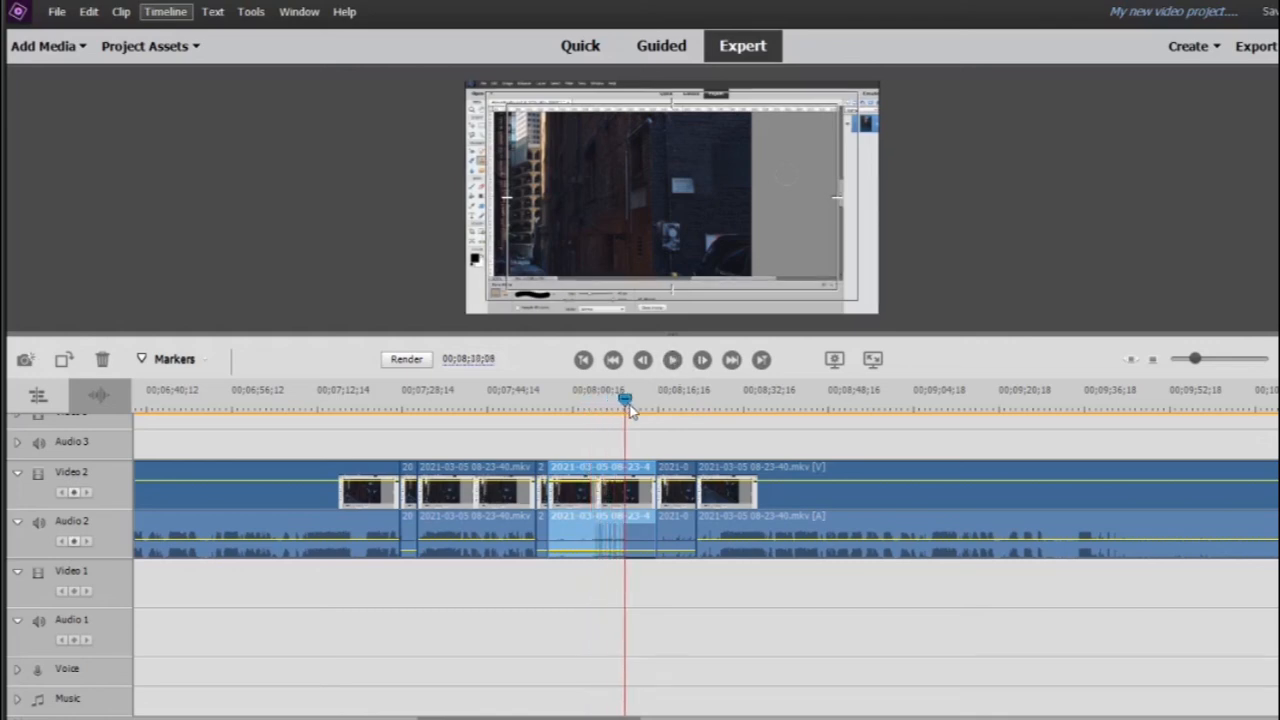
drag(630, 410, 649, 410)
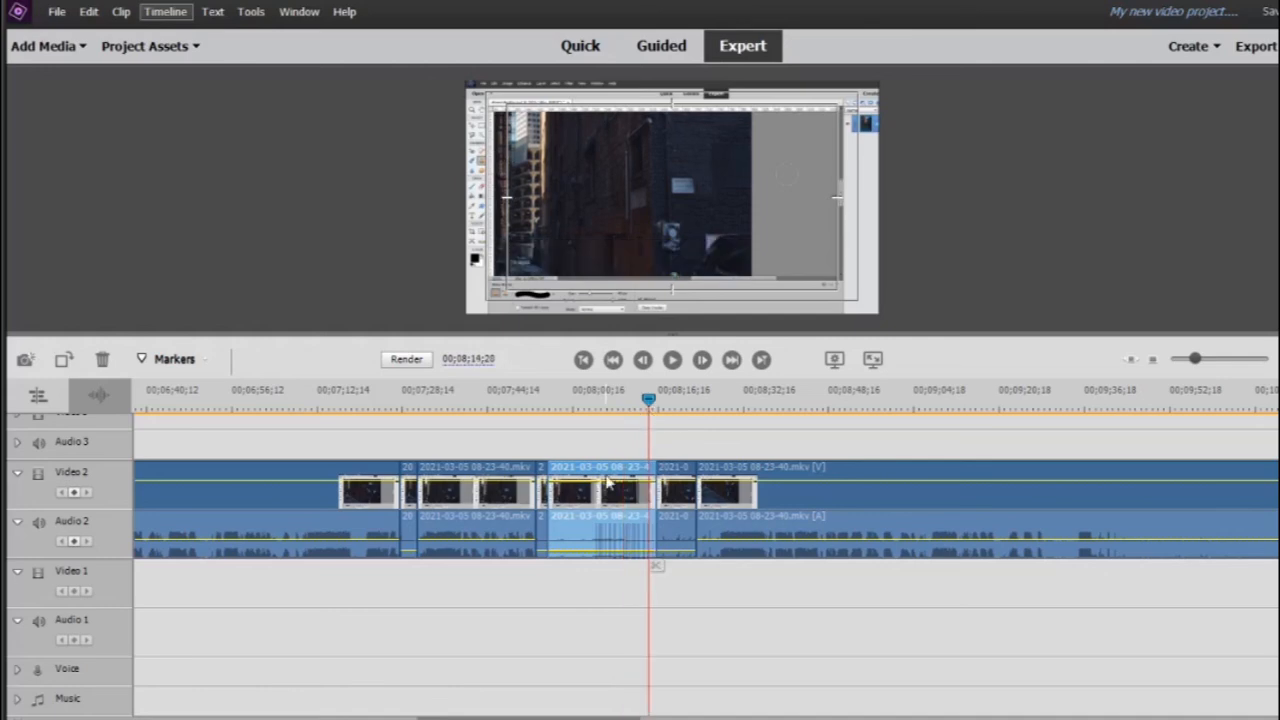
right_click(607, 482)
mouse_move(700, 331)
click(1008, 480)
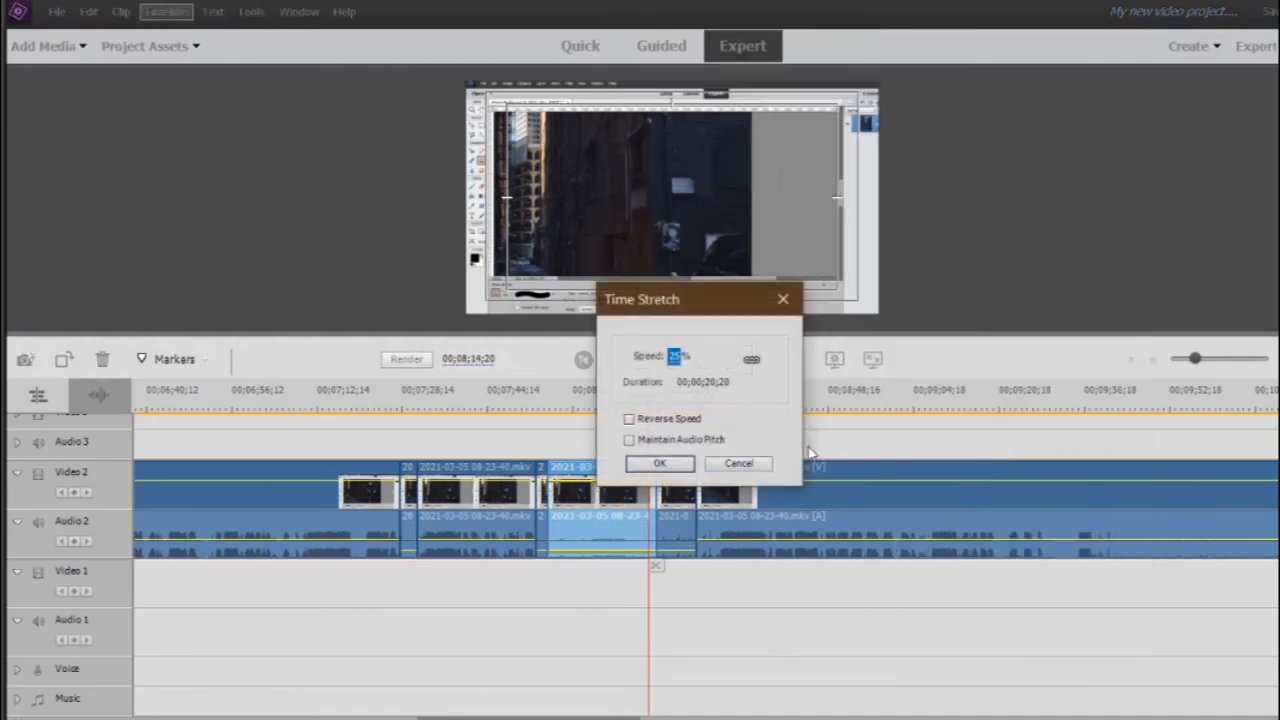
text(75)
click(676, 465)
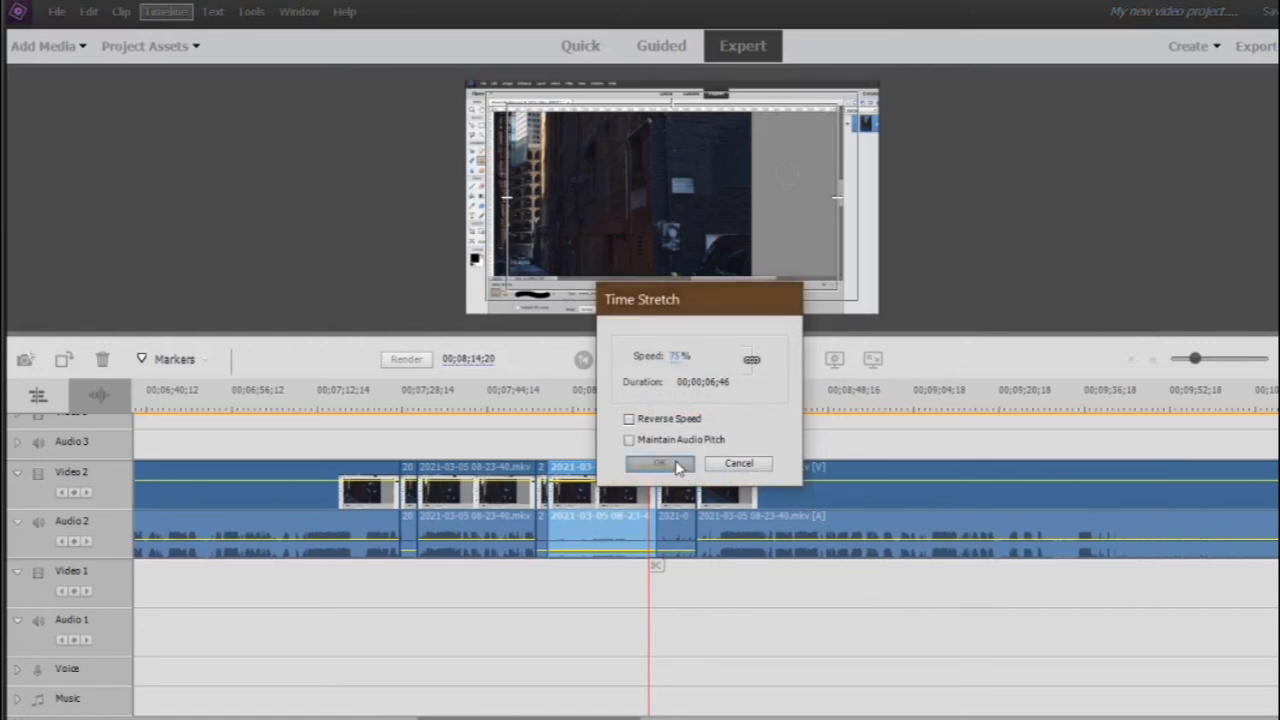
Step: Play the timeline from about 00;07;54;24 through the three retimed muted parts to check their speeds
click(548, 400)
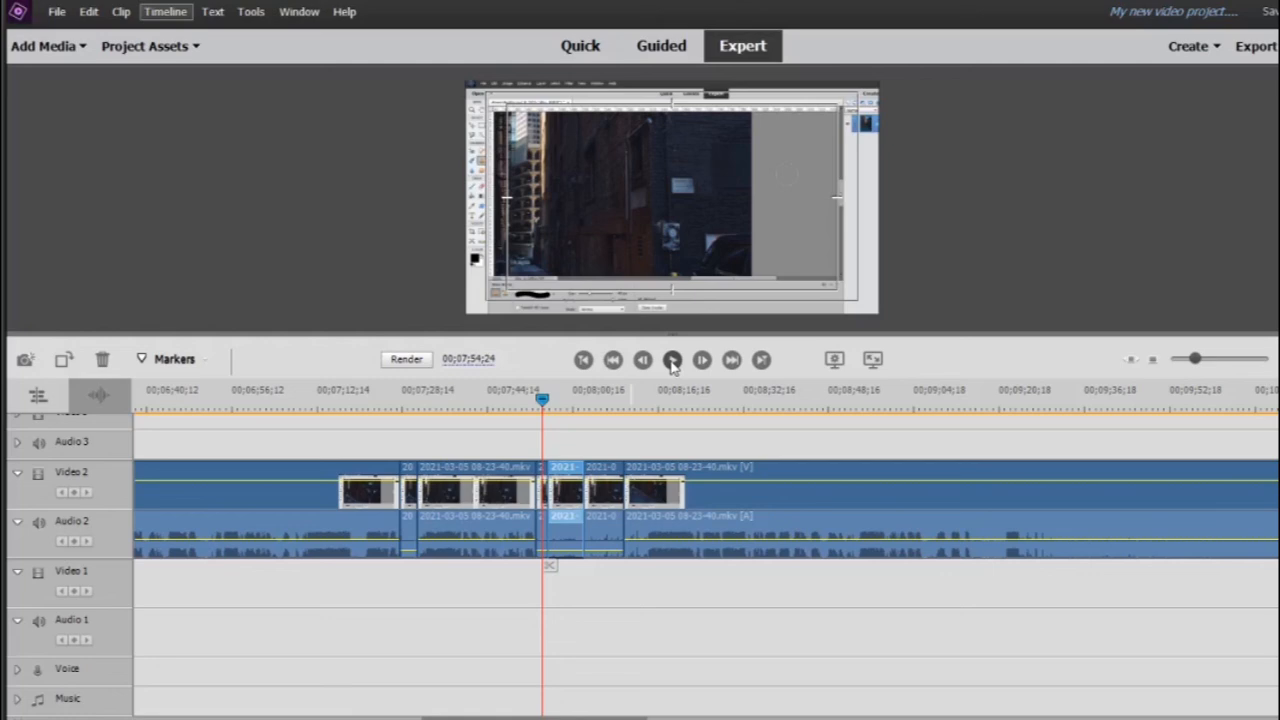
click(672, 362)
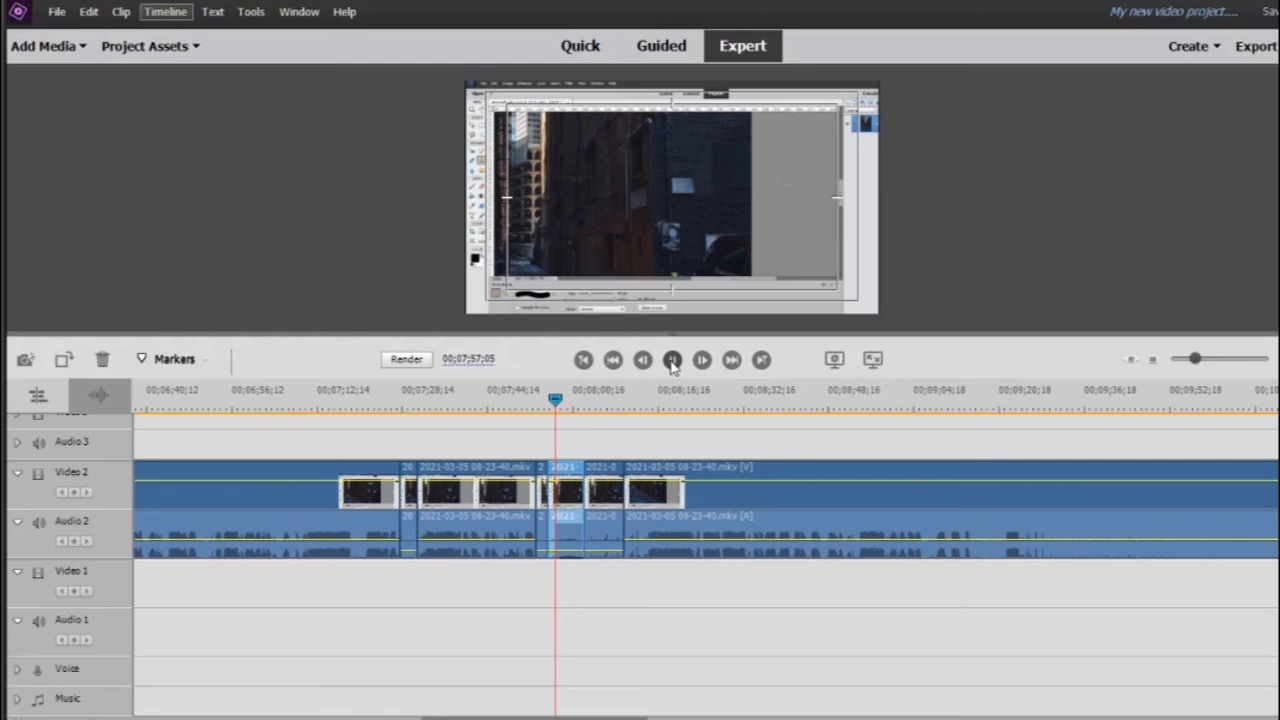
click(672, 361)
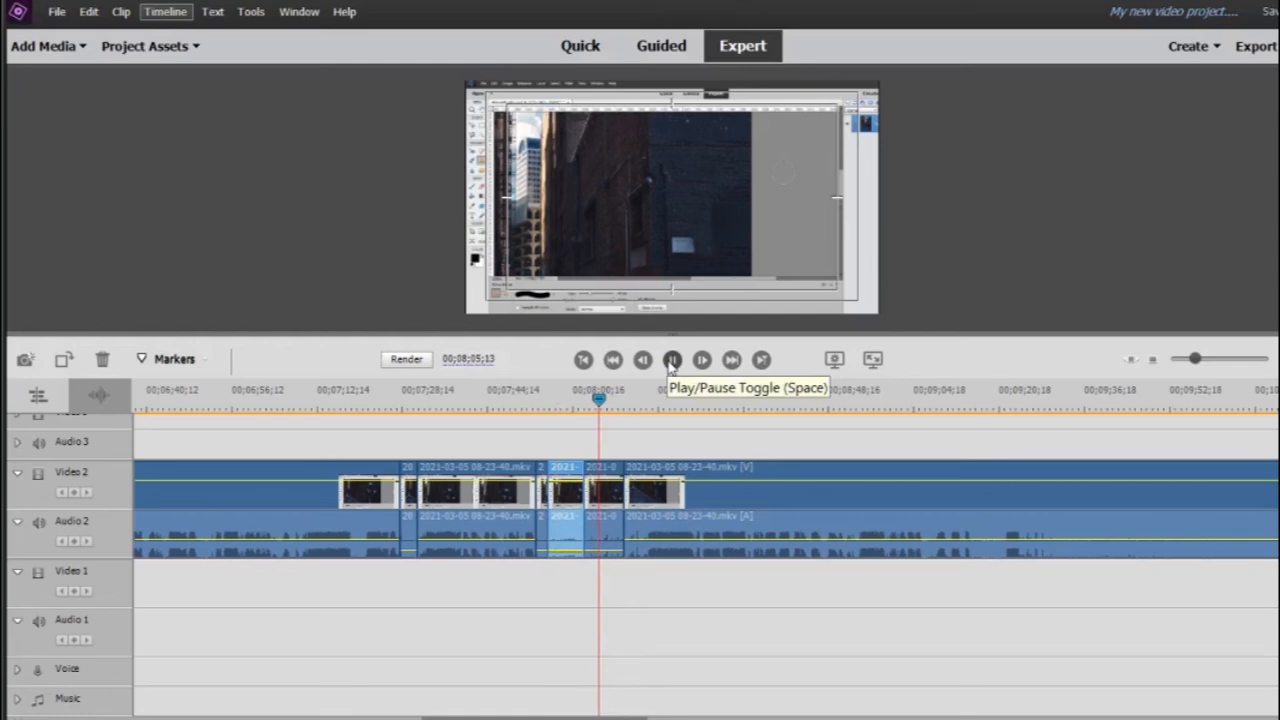
click(672, 360)
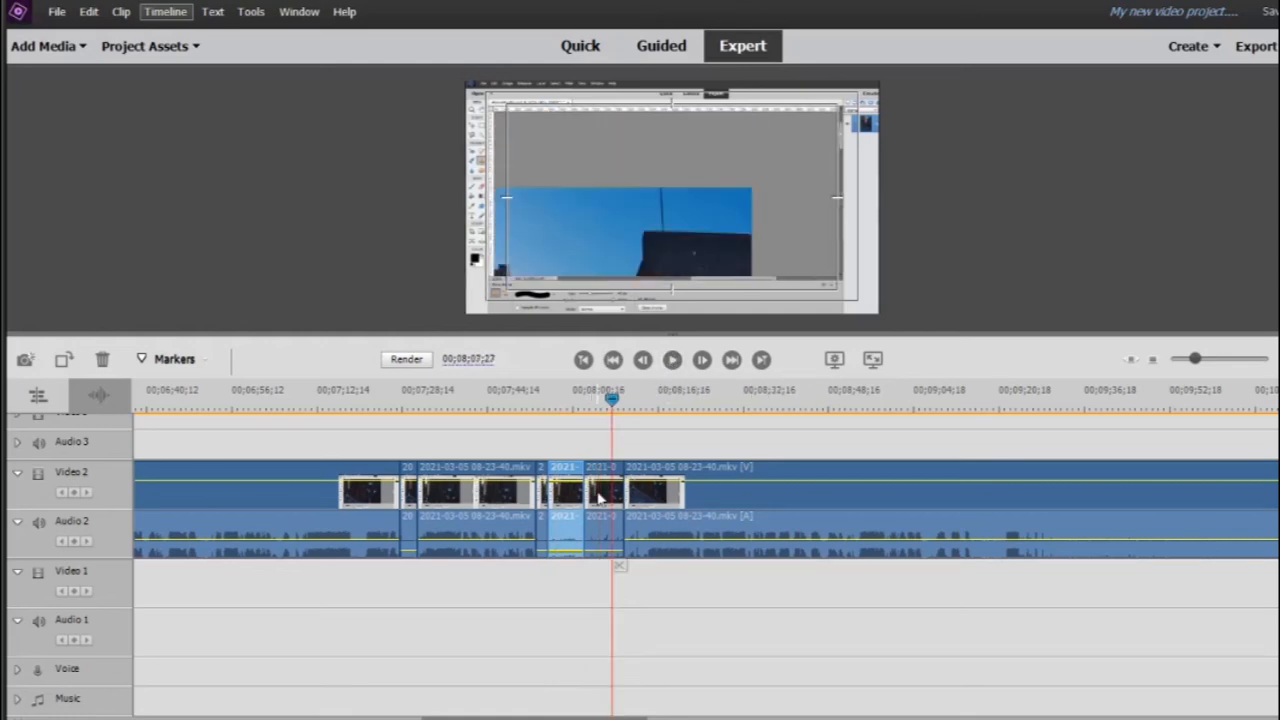